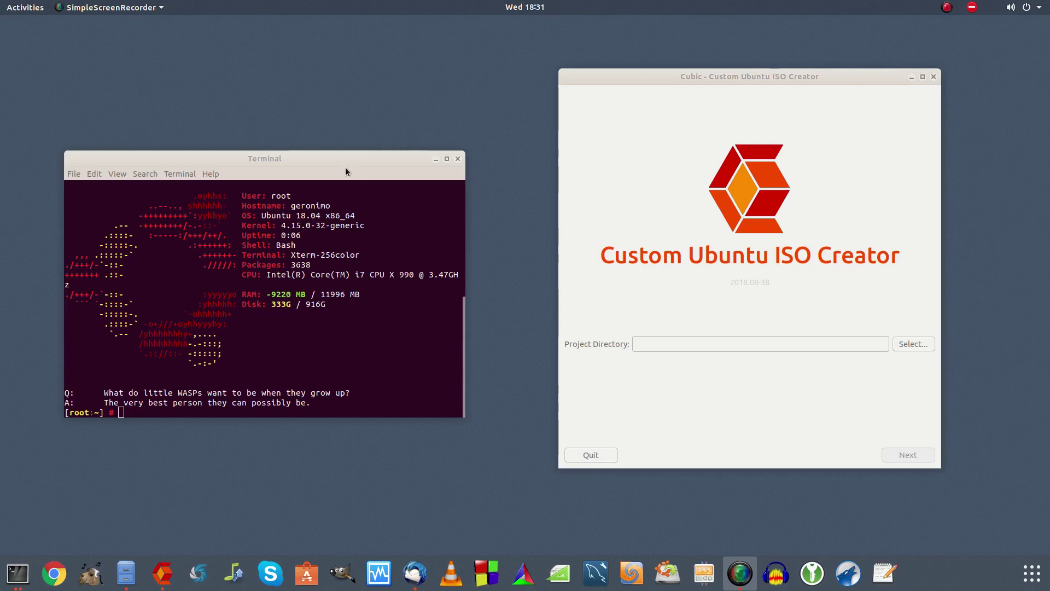
# Step: Set the Cubic project directory to the NEWCD folder in the home directory and proceed to the project options
pyautogui.click(333, 158)
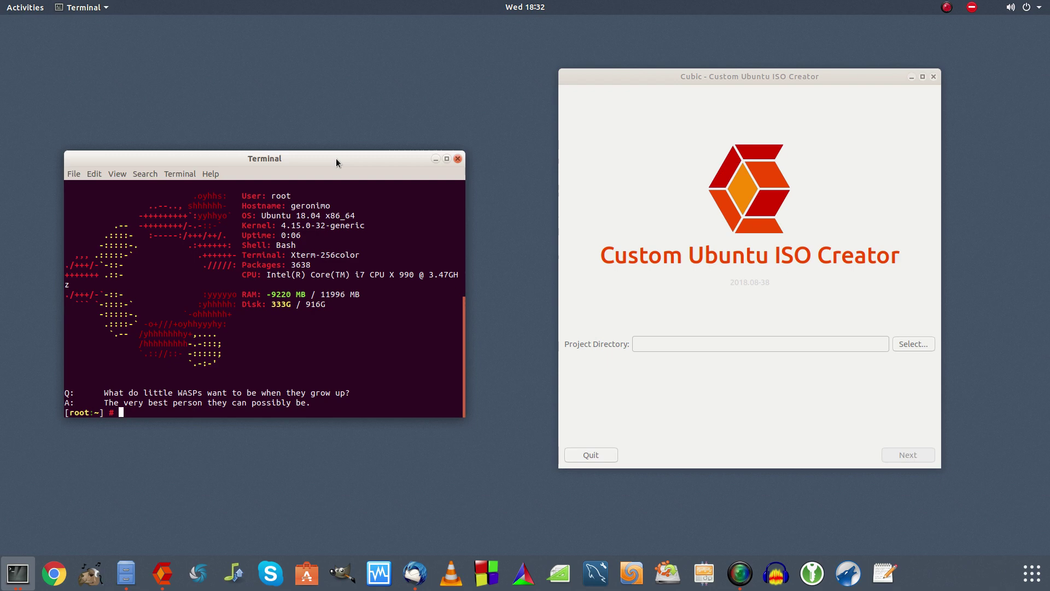
pyautogui.moveTo(694, 80); pyautogui.dragTo(642, 107)
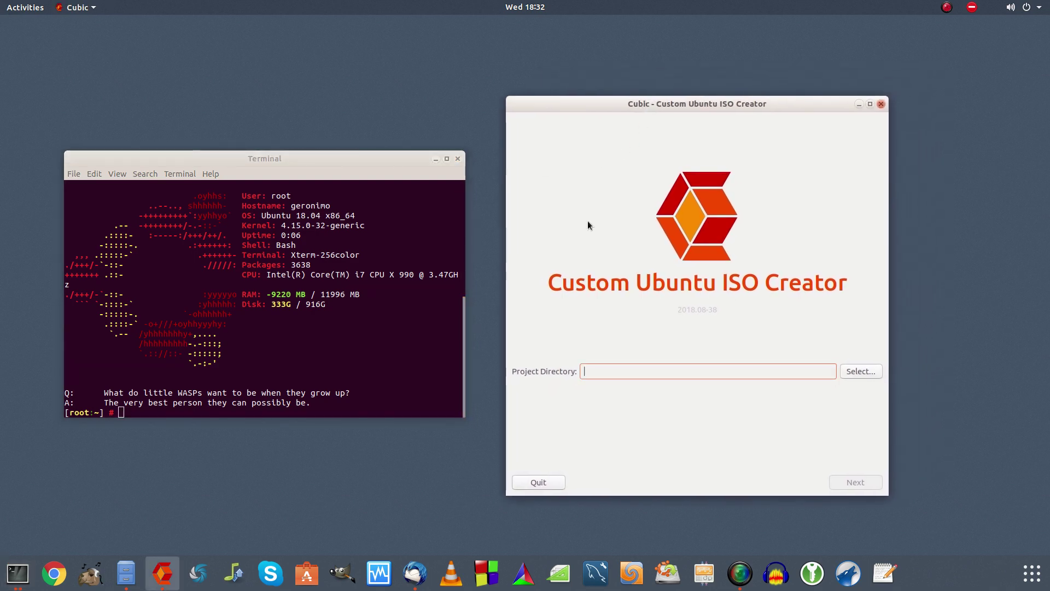
pyautogui.click(860, 371)
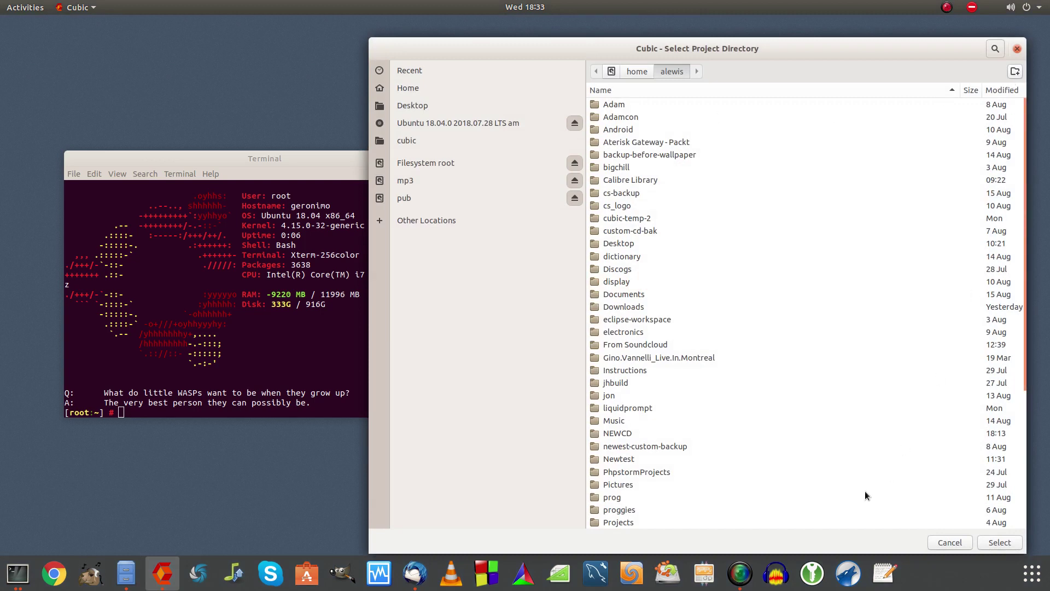
pyautogui.click(953, 541)
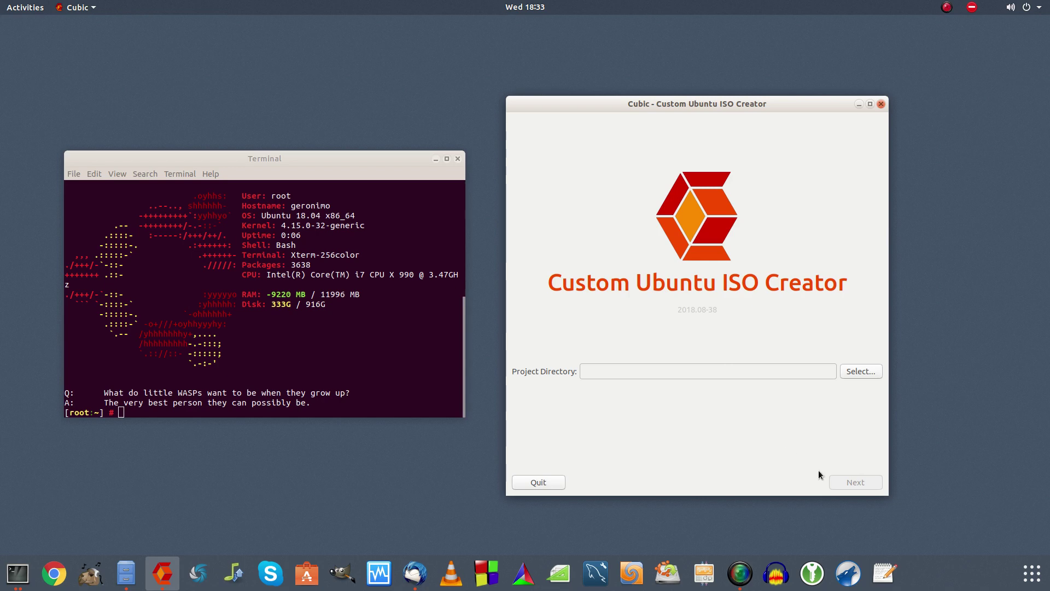
pyautogui.click(858, 370)
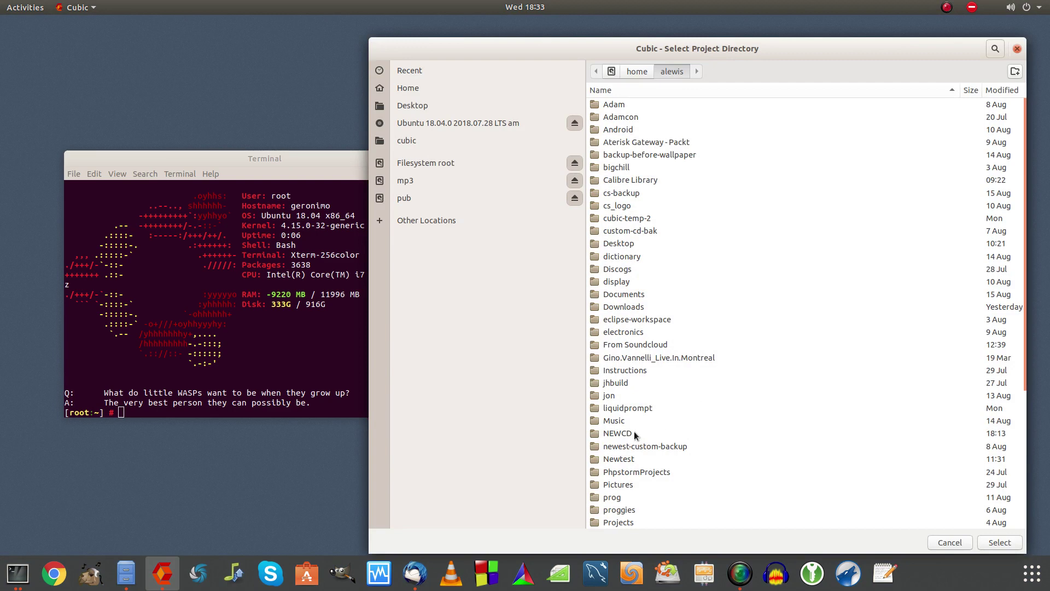
pyautogui.click(618, 432)
pyautogui.doubleClick(619, 433)
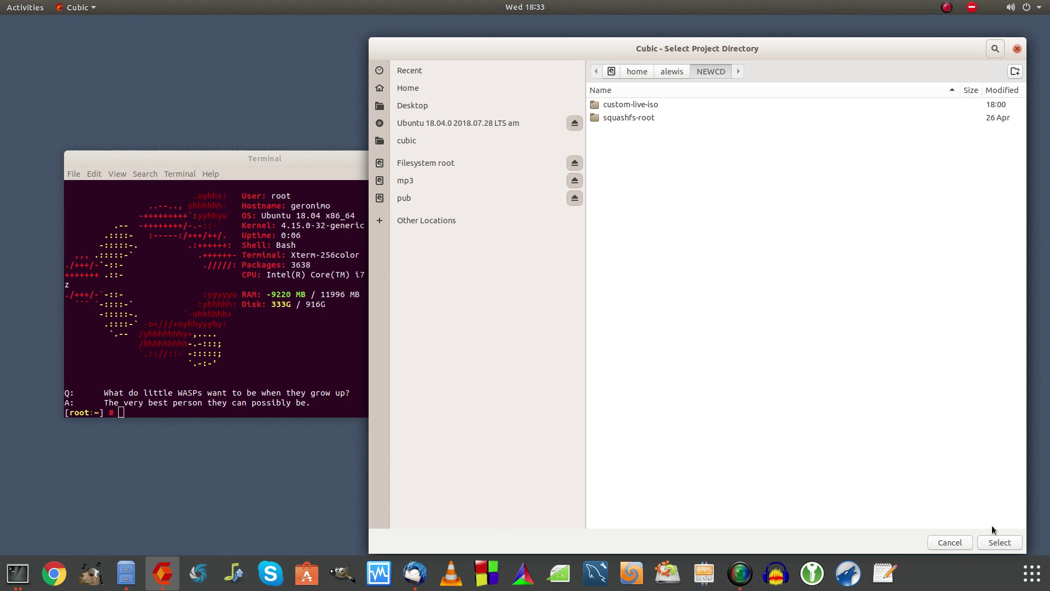
pyautogui.click(999, 542)
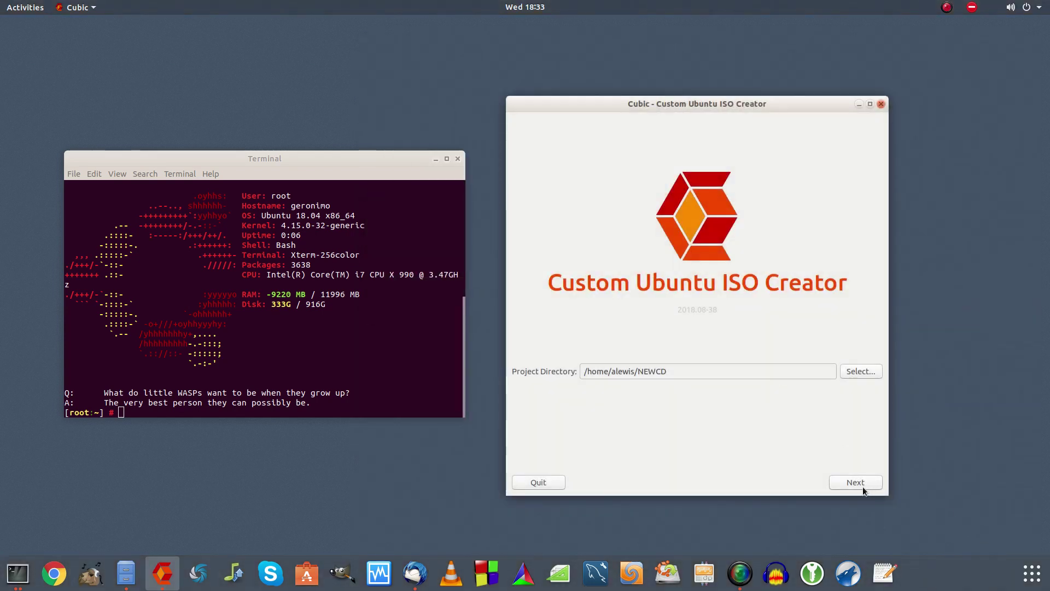
pyautogui.click(853, 481)
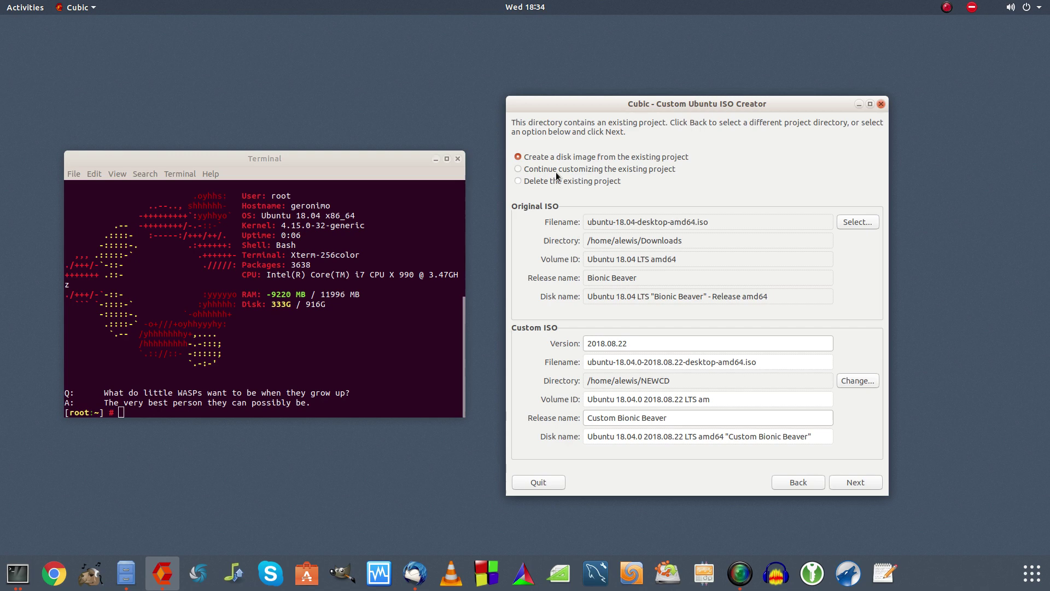
# Step: Choose to continue customizing the existing project, check the custom ISO details and proceed to the chroot terminal
pyautogui.click(518, 170)
pyautogui.click(636, 341)
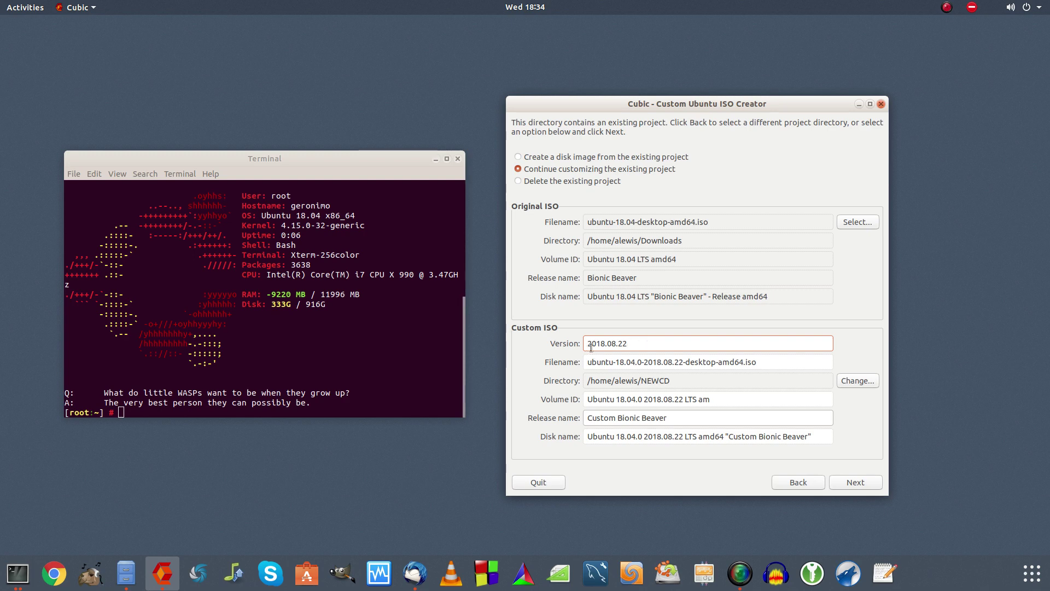
pyautogui.click(757, 361)
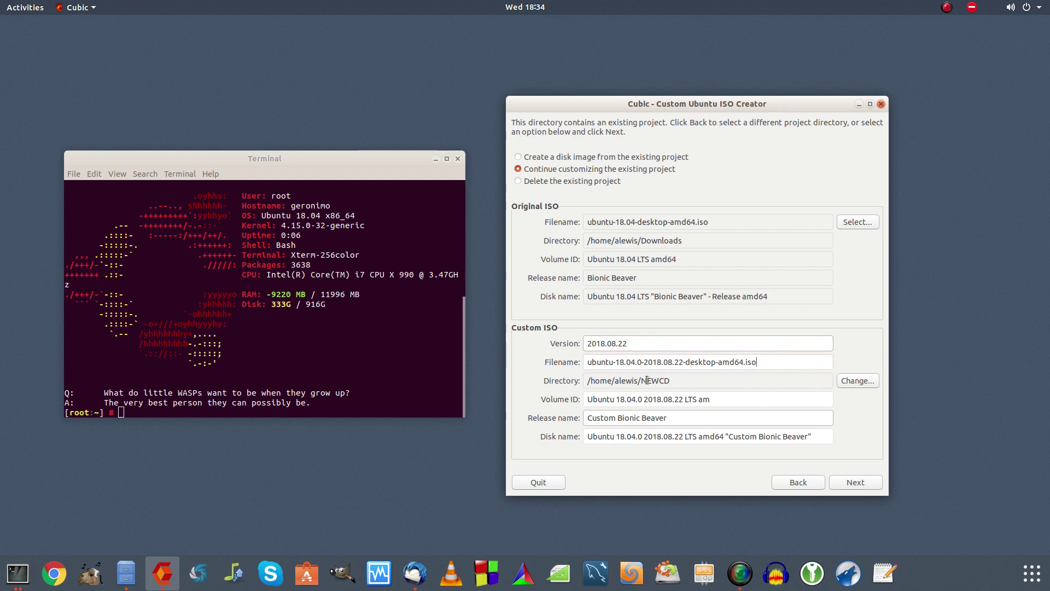
pyautogui.click(652, 418)
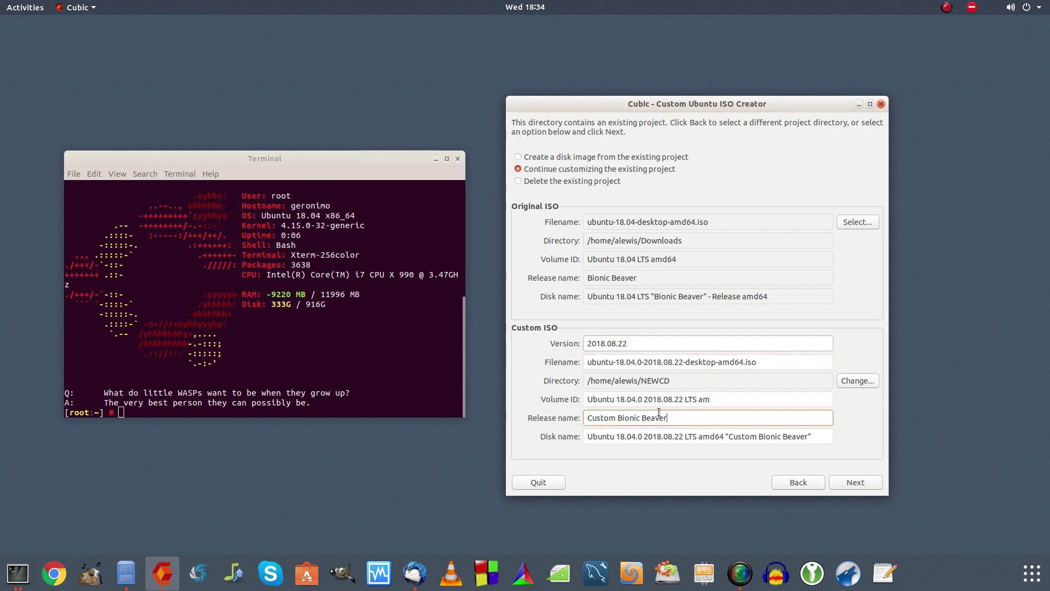
pyautogui.click(724, 397)
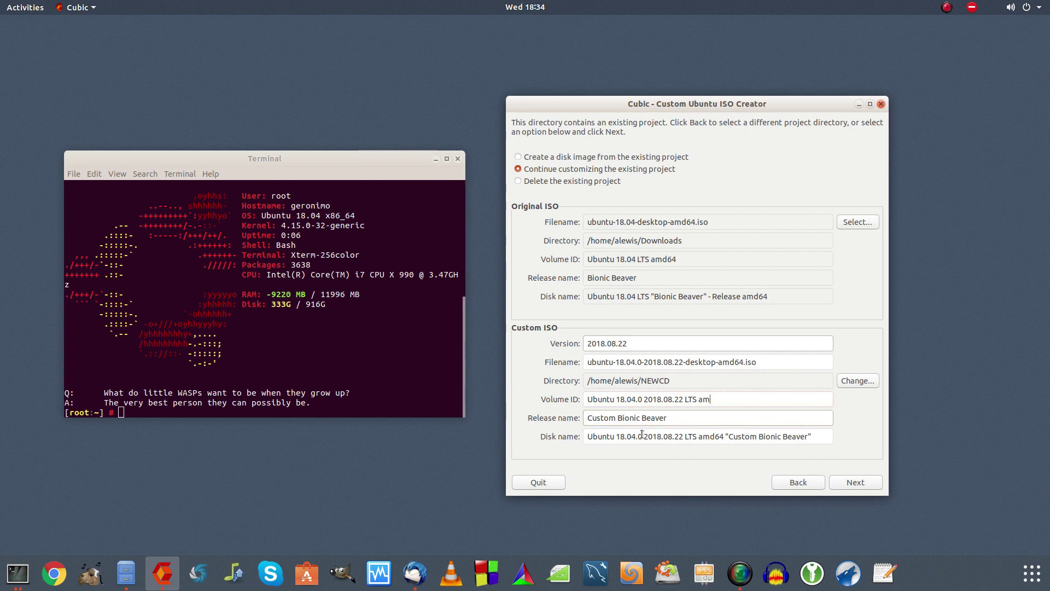
pyautogui.moveTo(643, 435); pyautogui.dragTo(549, 437)
pyautogui.click(852, 483)
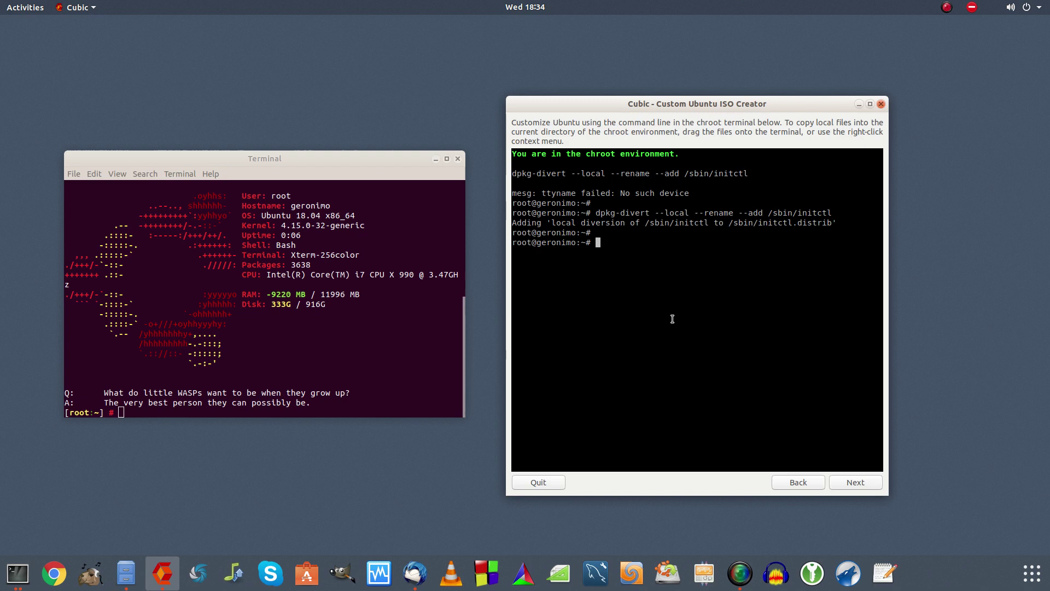
# Step: Change to /usr/share in the chroot environment and list its contents
pyautogui.write('cd /usr/share/')
pyautogui.press('Return')
pyautogui.write('ls')
pyautogui.press('Return')
# Step: Enter the ubiquity-slideshow directory in the chroot environment and list its contents
pyautogui.write('cd ')
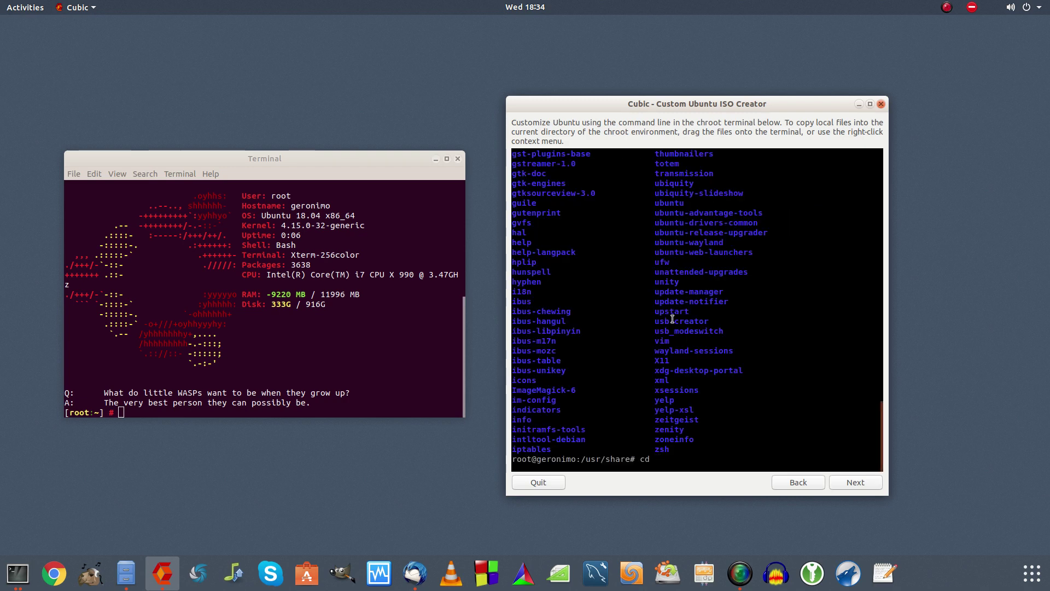
pyautogui.write('ubiquity-')
pyautogui.press('Tab')
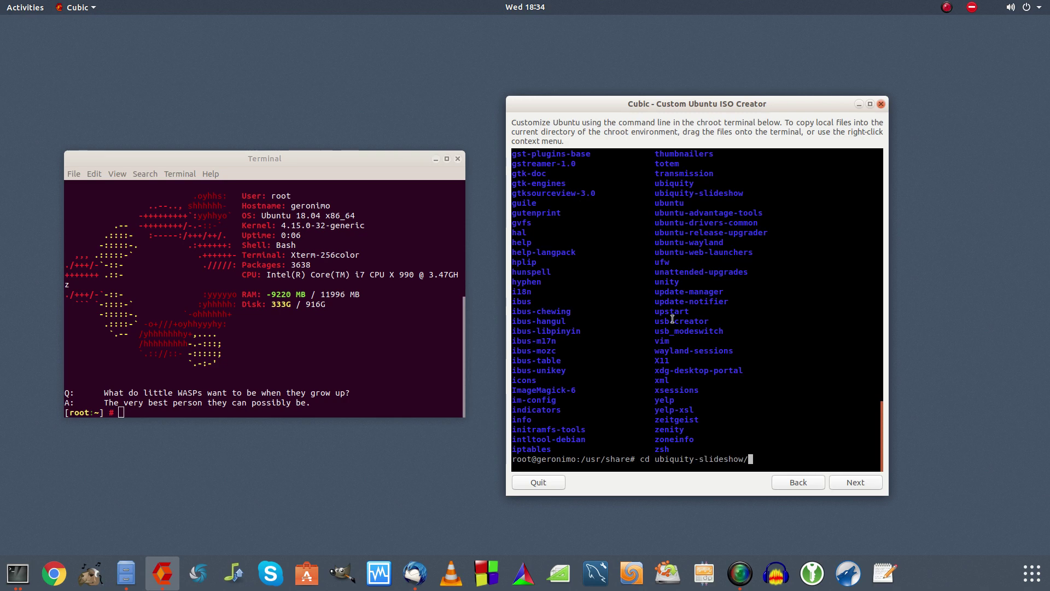
pyautogui.press('Return')
pyautogui.write('ls')
pyautogui.press('Return')
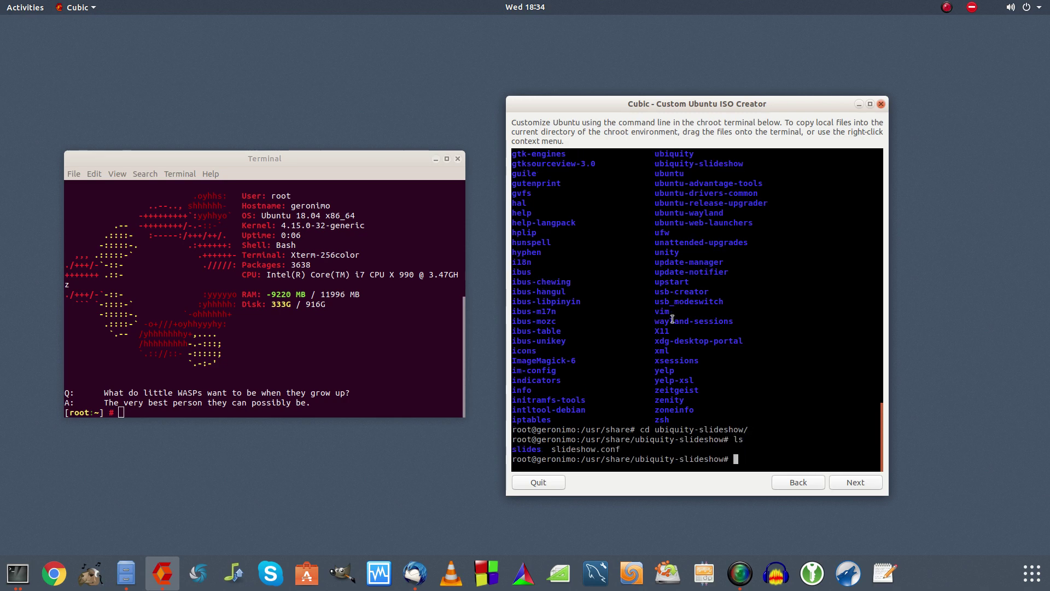
# Step: Enter the slides directory of the installer slideshow and list its files
pyautogui.write('cd')
pyautogui.write(' sli')
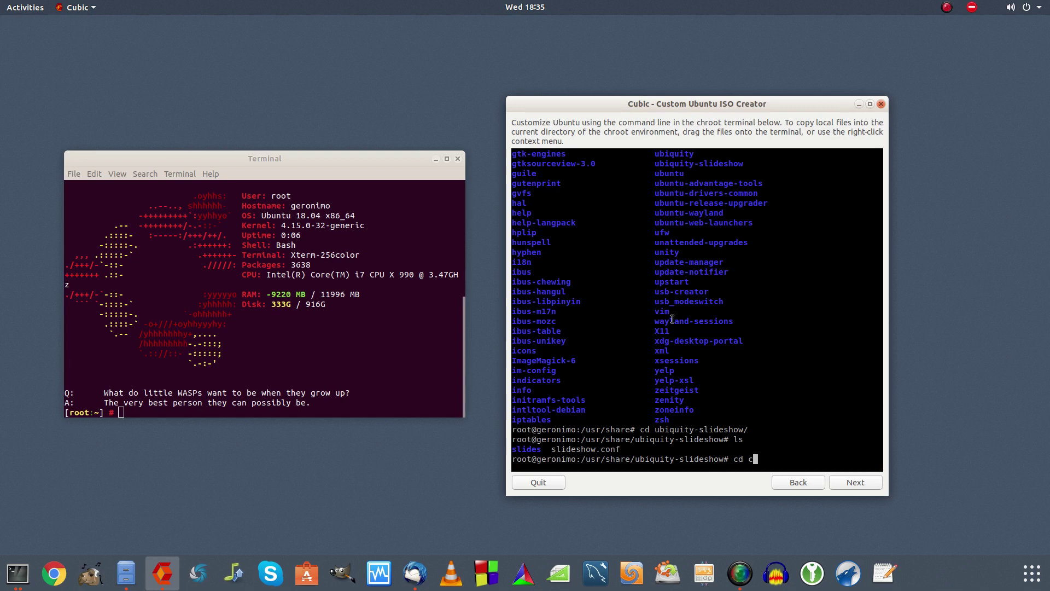
pyautogui.press('Tab')
pyautogui.press('Return')
pyautogui.write('ls')
pyautogui.press('Return')
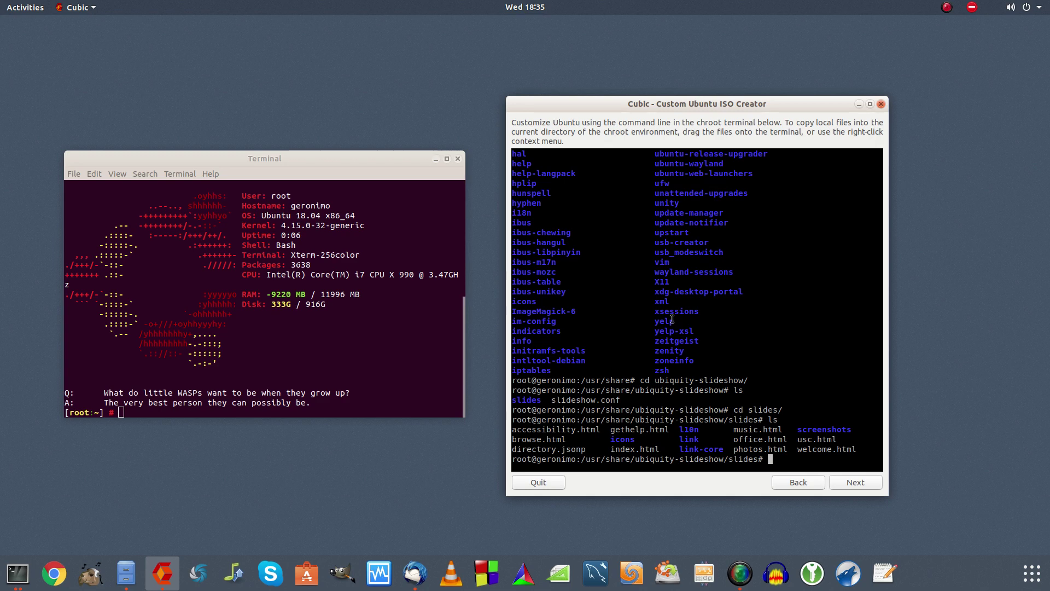
# Step: Return to the root directory of the chroot environment and list its contents
pyautogui.write('cd /')
pyautogui.press('Return')
pyautogui.write('ls')
pyautogui.press('Return')
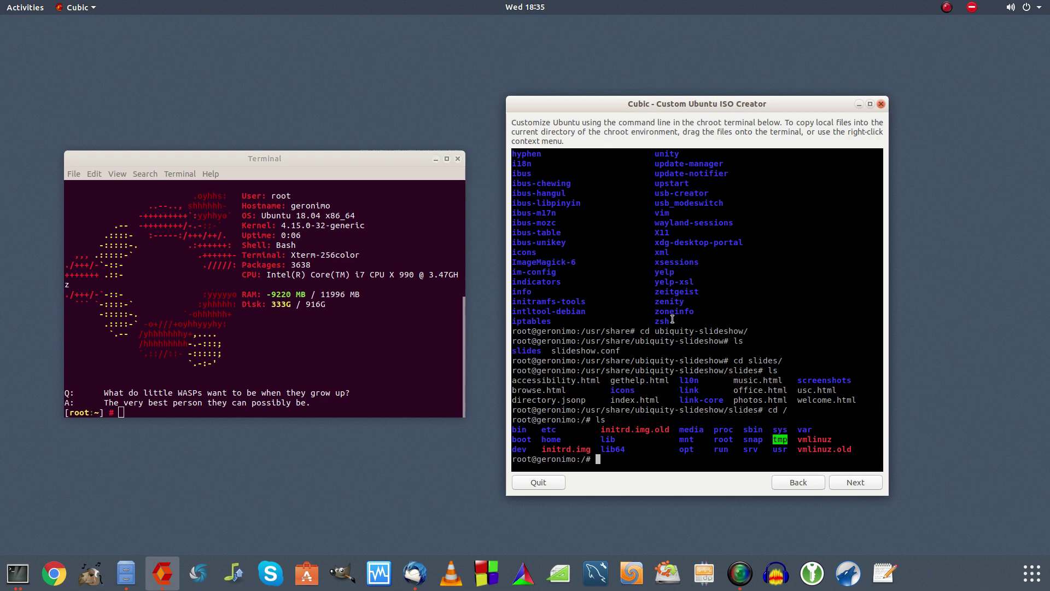
# Step: Switch to the host Terminal, change to the regular user's home directory and list its contents
pyautogui.click(239, 159)
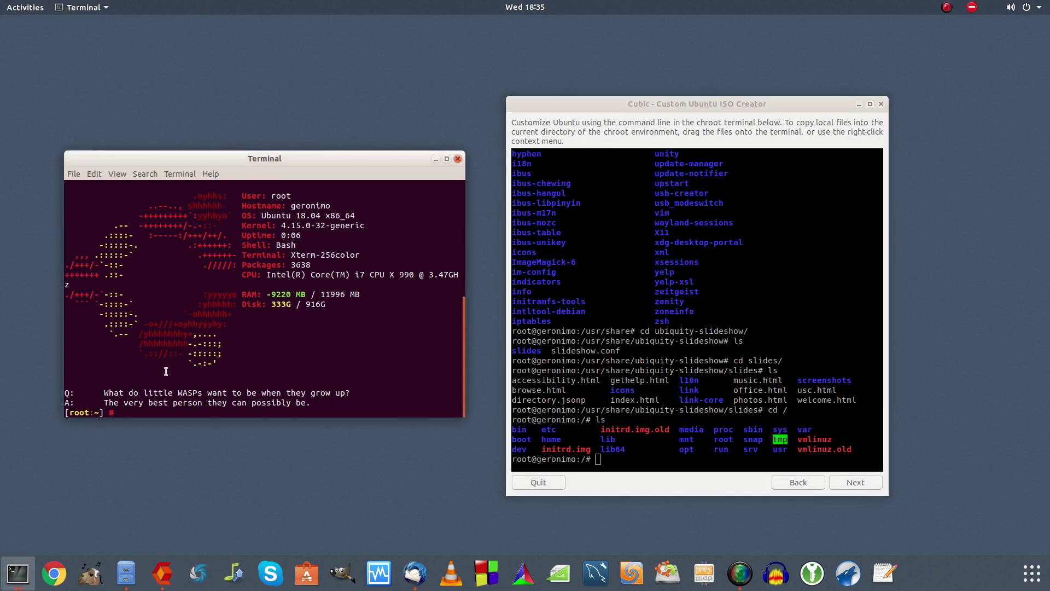
pyautogui.write('cd ~ale')
pyautogui.press('Tab')
pyautogui.press('Return')
pyautogui.write('ls')
pyautogui.press('Return')
# Step: Change to the NEWCD project directory in the host Terminal and list its contents
pyautogui.write('cd NE')
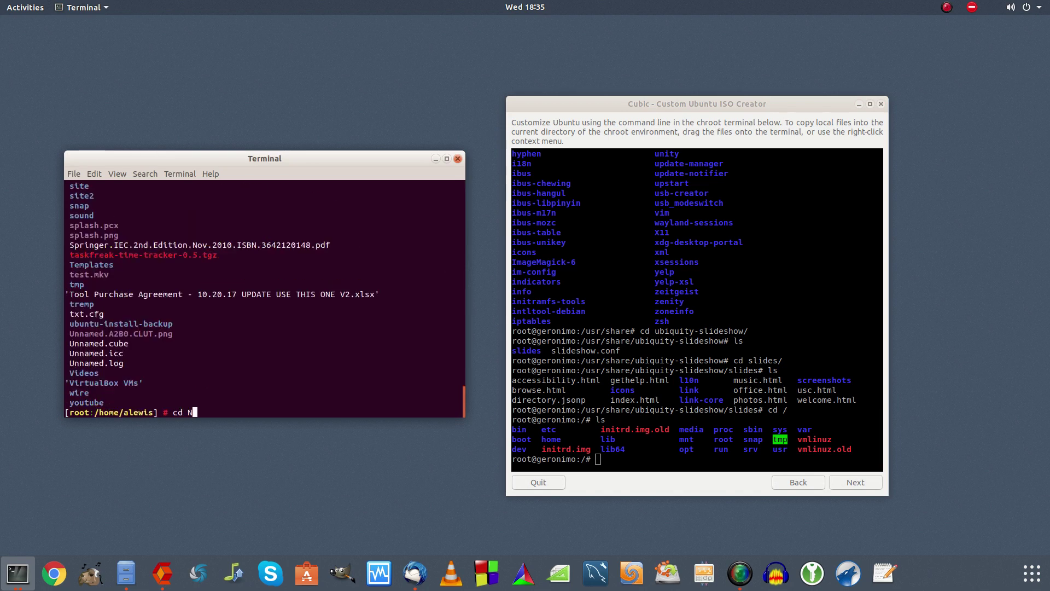
pyautogui.press('Tab')
pyautogui.press('Return')
pyautogui.write('ls')
pyautogui.press('Return')
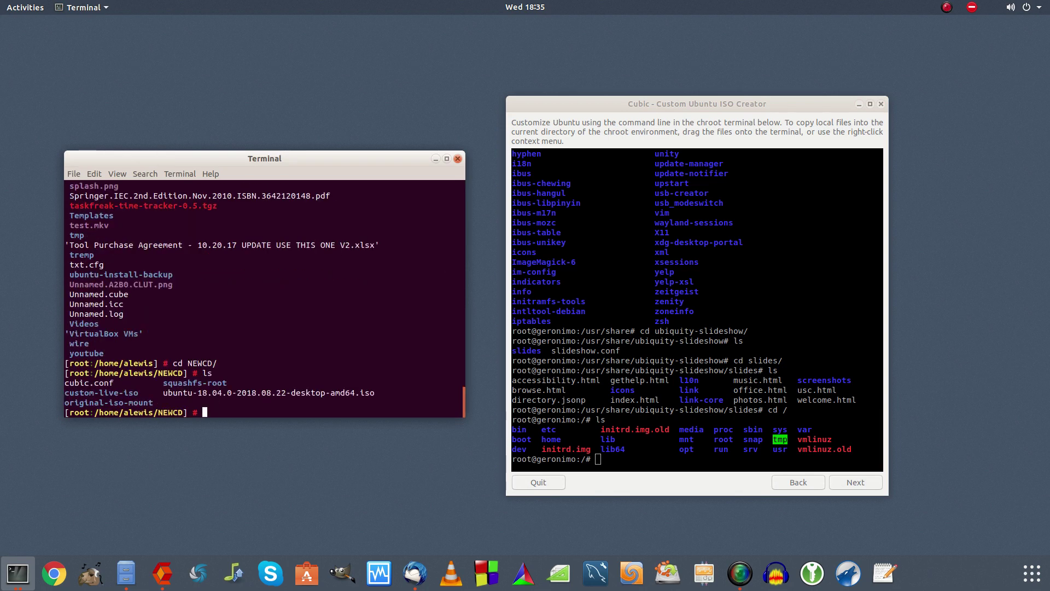
# Step: Enter the custom-live-iso directory of the project and list its contents
pyautogui.write('cd cus')
pyautogui.press('Tab')
pyautogui.press('Return')
pyautogui.write('ls')
pyautogui.press('Return')
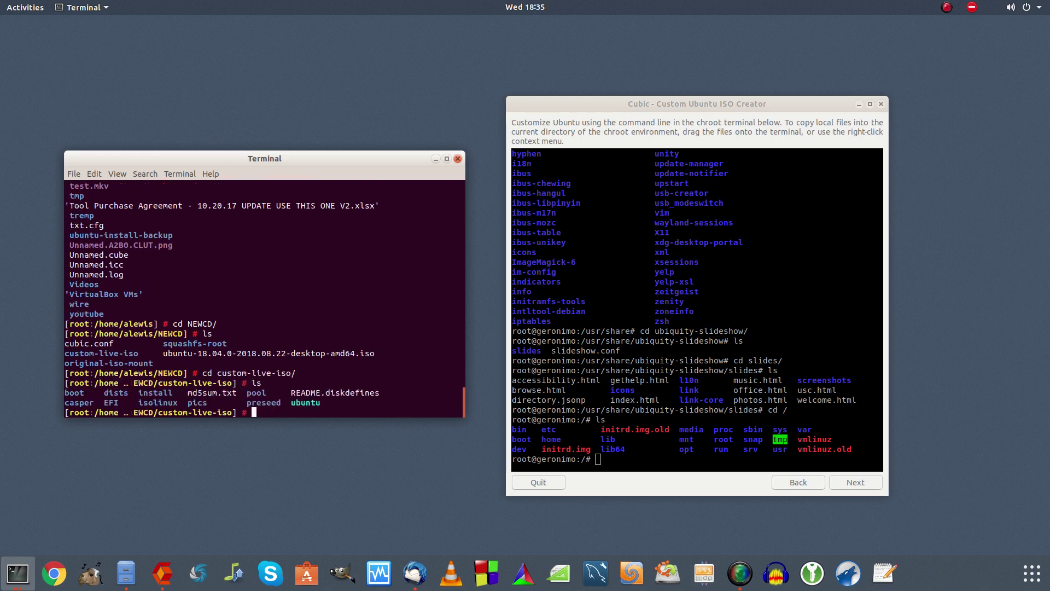
# Step: Enter the preseed directory of the custom live ISO and list the files in it
pyautogui.write('cd pr')
pyautogui.press('Tab')
pyautogui.press('Return')
pyautogui.write('ls')
pyautogui.press('Return')
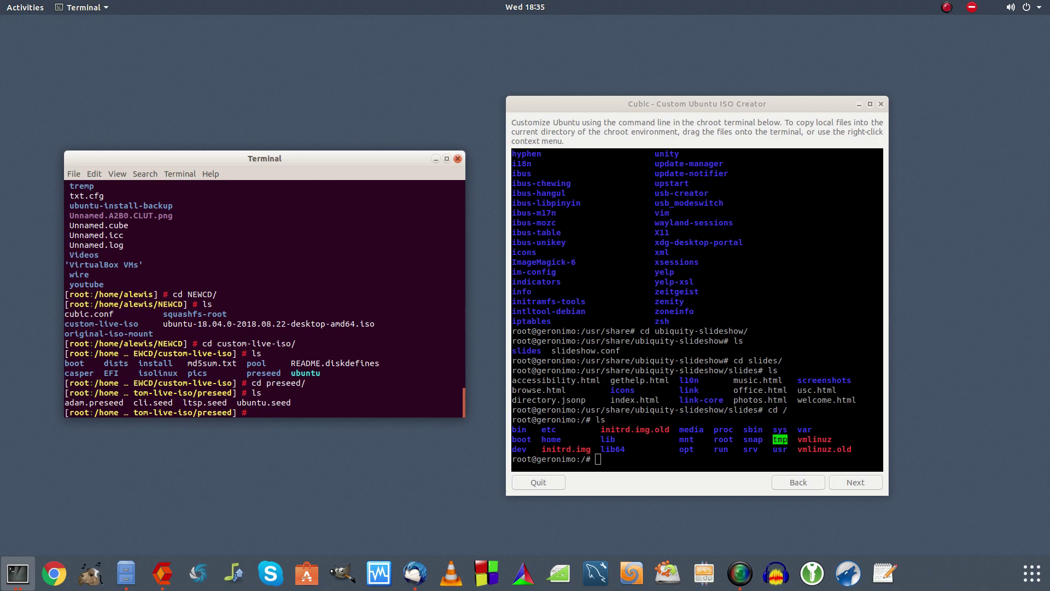
# Step: Open adam.preseed in vi
pyautogui.write('vi adam.preseed')
pyautogui.press('Return')
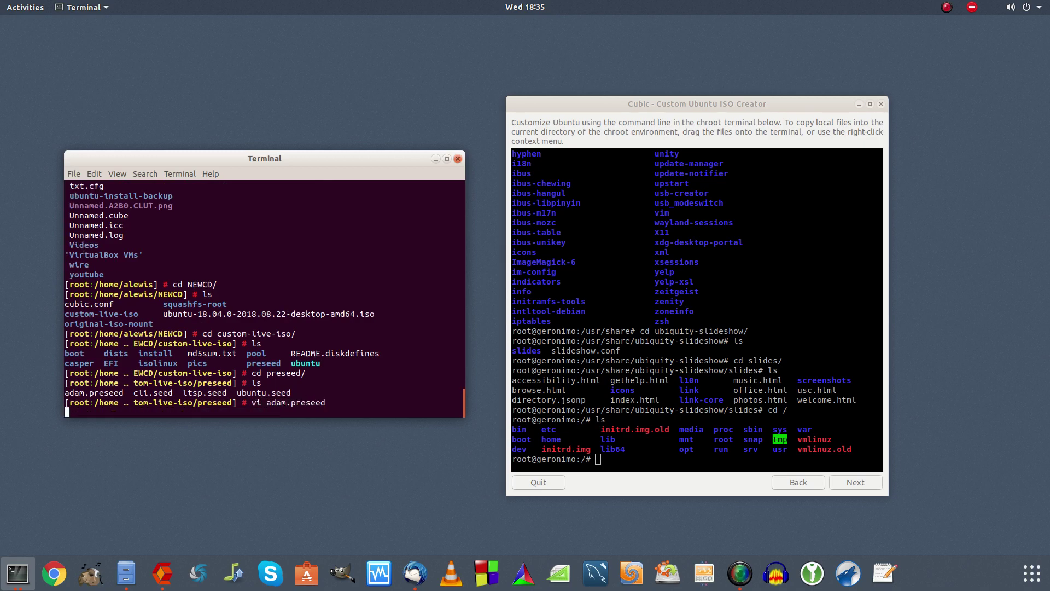
pyautogui.press('pageup')
pyautogui.press('pageup')
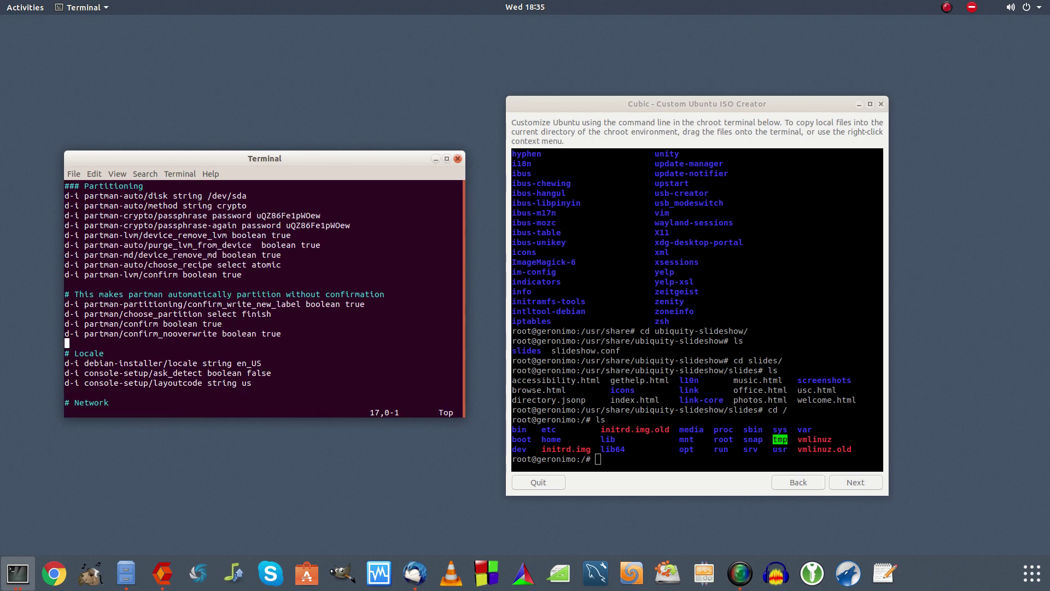
# Step: Examine the partitioning, encryption and locale settings near the start of the preseed file
pyautogui.press('Up')
pyautogui.press('Up')
pyautogui.press('Up')
pyautogui.press('Up')
pyautogui.press('Up')
pyautogui.press('Up')
pyautogui.press('Up')
pyautogui.press('Up')
pyautogui.press('Up')
pyautogui.press('Up')
pyautogui.press('Up')
pyautogui.press('Up')
pyautogui.press('Up')
pyautogui.press('Up')
pyautogui.press('Down')
pyautogui.press('Down')
pyautogui.press('Down')
pyautogui.press('Up')
pyautogui.press('Up')
pyautogui.press('Down')
pyautogui.press('Down')
pyautogui.press('Down')
pyautogui.press('Down')
pyautogui.press('Down')
pyautogui.press('Down')
pyautogui.press('Down')
pyautogui.press('Down')
pyautogui.press('Down')
pyautogui.press('Down')
pyautogui.press('Down')
pyautogui.press('Down')
pyautogui.press('Down')
pyautogui.press('Down')
pyautogui.press('Down')
pyautogui.press('Down')
pyautogui.press('Down')
pyautogui.press('Down')
pyautogui.press('Down')
pyautogui.press('Down')
pyautogui.press('Down')
pyautogui.press('Down')
pyautogui.press('Down')
pyautogui.press('Up')
pyautogui.press('Up')
pyautogui.press('Up')
pyautogui.press('Up')
pyautogui.press('Up')
pyautogui.press('Up')
pyautogui.press('Up')
pyautogui.press('Up')
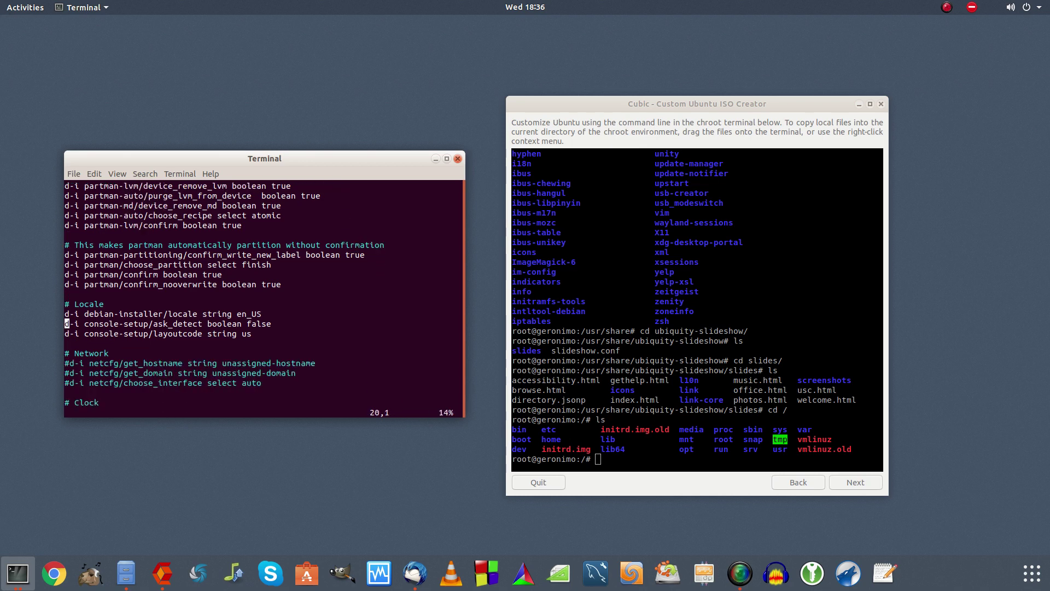
# Step: Examine the network, clock and time zone settings in the preseed file
pyautogui.press('Down')
pyautogui.press('Down')
pyautogui.press('Down')
pyautogui.press('Down')
pyautogui.press('Down')
pyautogui.press('Down')
pyautogui.press('Down')
pyautogui.press('Down')
pyautogui.press('Down')
pyautogui.press('Down')
pyautogui.press('Down')
pyautogui.press('Down')
pyautogui.press('Down')
pyautogui.press('Down')
pyautogui.press('Down')
pyautogui.press('Down')
pyautogui.press('Down')
pyautogui.press('Up')
pyautogui.press('Up')
pyautogui.press('Up')
pyautogui.press('Up')
pyautogui.press('Up')
pyautogui.press('Up')
pyautogui.press('Up')
pyautogui.press('Up')
pyautogui.press('Up')
pyautogui.press('Up')
pyautogui.press('Up')
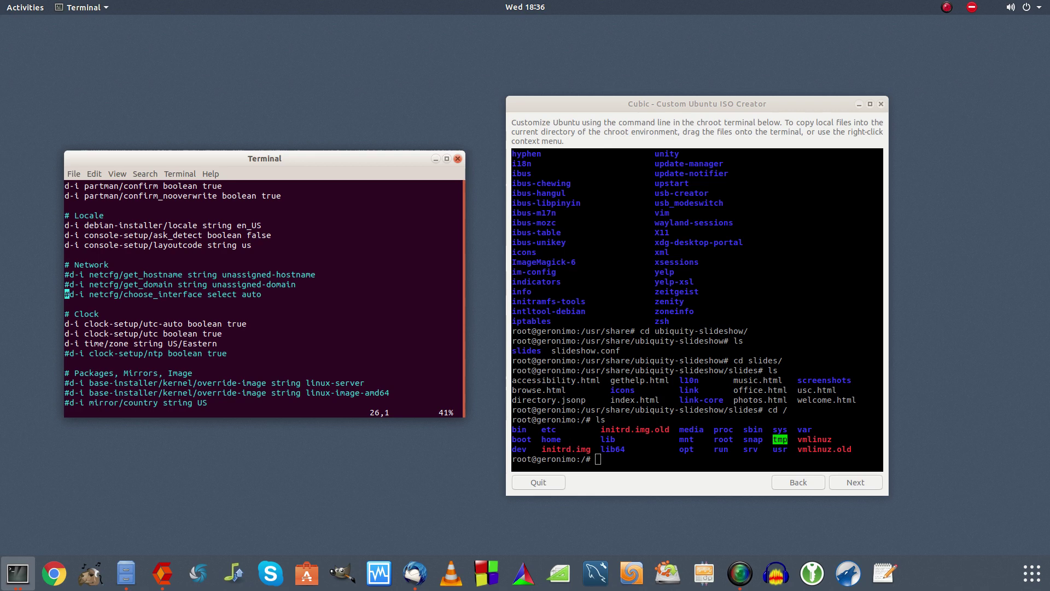
# Step: Examine the packages, mirrors and image settings in the preseed file
pyautogui.press('Down')
pyautogui.press('Down')
pyautogui.press('Down')
pyautogui.press('Down')
pyautogui.press('Down')
pyautogui.press('Down')
pyautogui.press('Down')
pyautogui.press('Down')
pyautogui.press('Down')
pyautogui.press('Down')
pyautogui.press('Down')
pyautogui.press('Down')
pyautogui.press('Down')
pyautogui.press('Down')
pyautogui.press('Down')
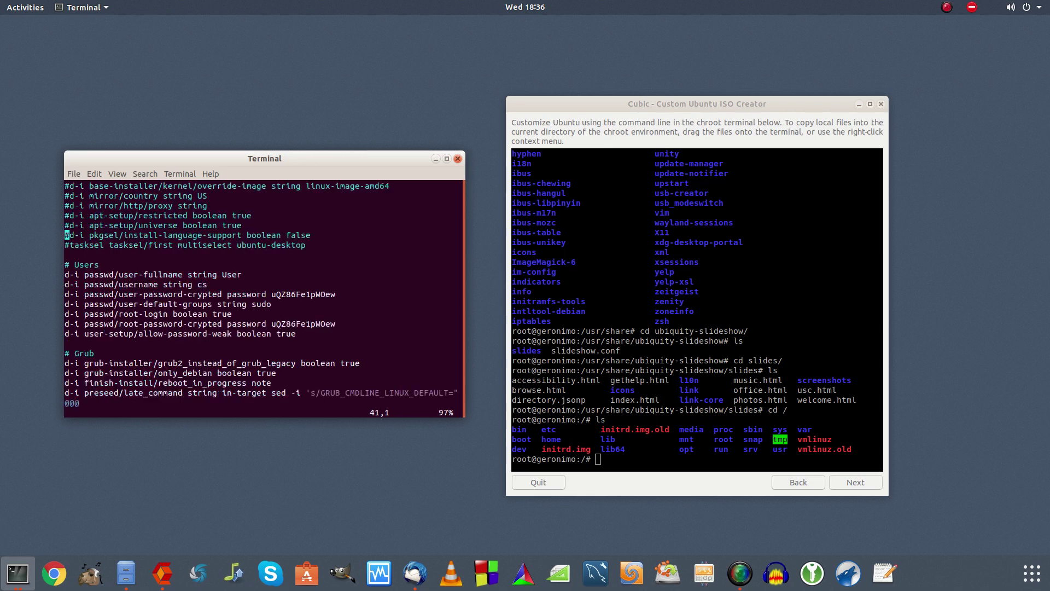
pyautogui.press('Up')
pyautogui.press('Up')
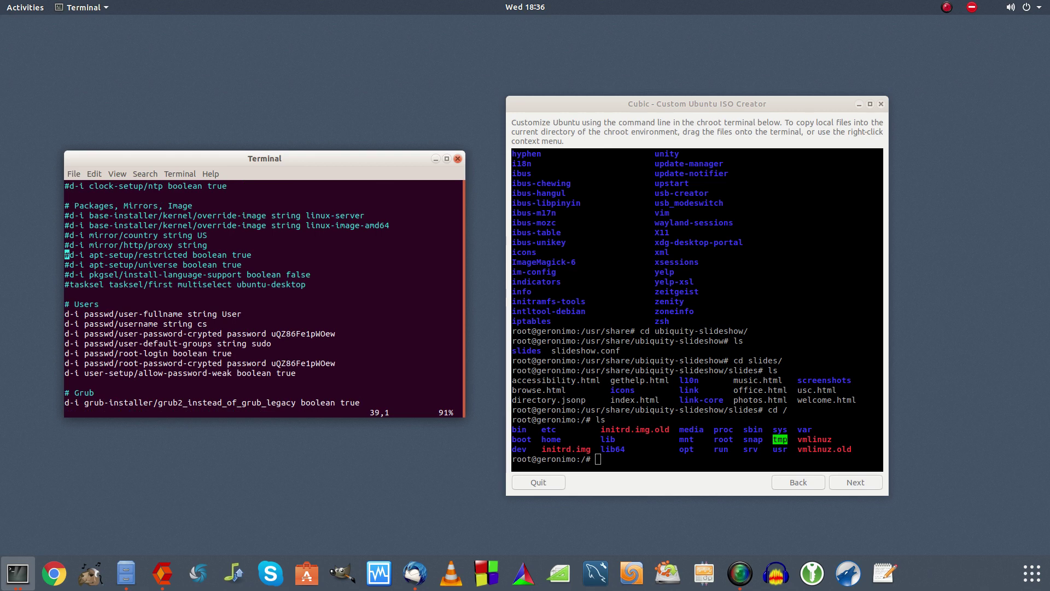
# Step: Examine the Users and Grub sections through the end of the preseed file
pyautogui.press('Down')
pyautogui.press('Down')
pyautogui.press('Down')
pyautogui.press('Down')
pyautogui.press('Down')
pyautogui.press('Down')
pyautogui.press('Down')
pyautogui.press('Down')
pyautogui.press('Down')
pyautogui.press('Down')
pyautogui.press('Up')
pyautogui.press('Up')
pyautogui.press('Up')
pyautogui.press('Down')
pyautogui.press('Down')
pyautogui.press('Down')
pyautogui.press('Down')
pyautogui.press('Down')
pyautogui.press('Down')
pyautogui.press('Down')
pyautogui.press('Down')
pyautogui.press('Down')
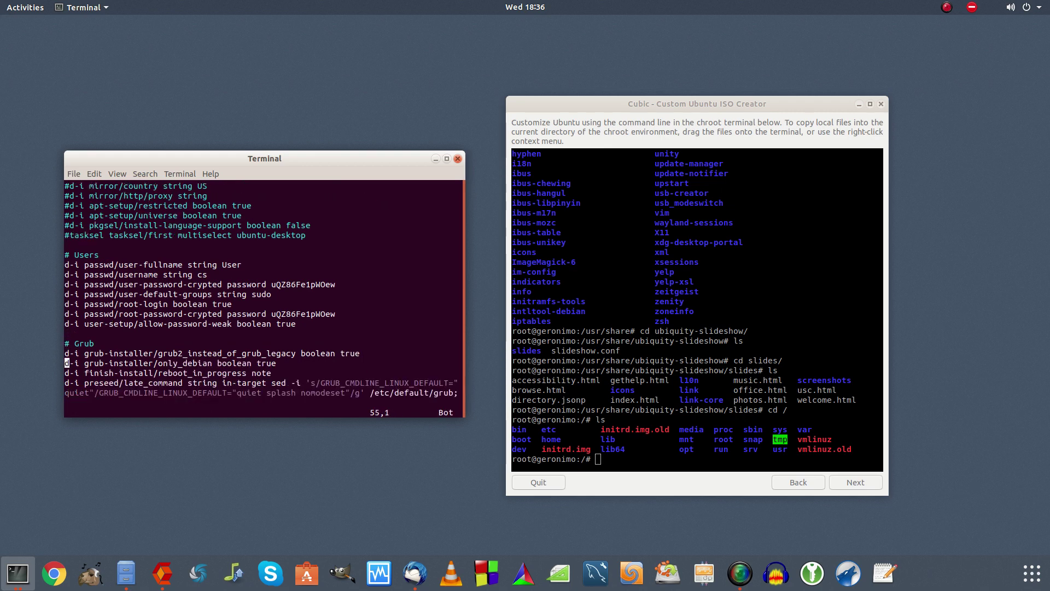
pyautogui.press('Down')
pyautogui.press('Down')
# Step: Quit vi and list the files in the preseed directory again
pyautogui.write(':q')
pyautogui.press('Return')
pyautogui.write('ls')
pyautogui.press('Return')
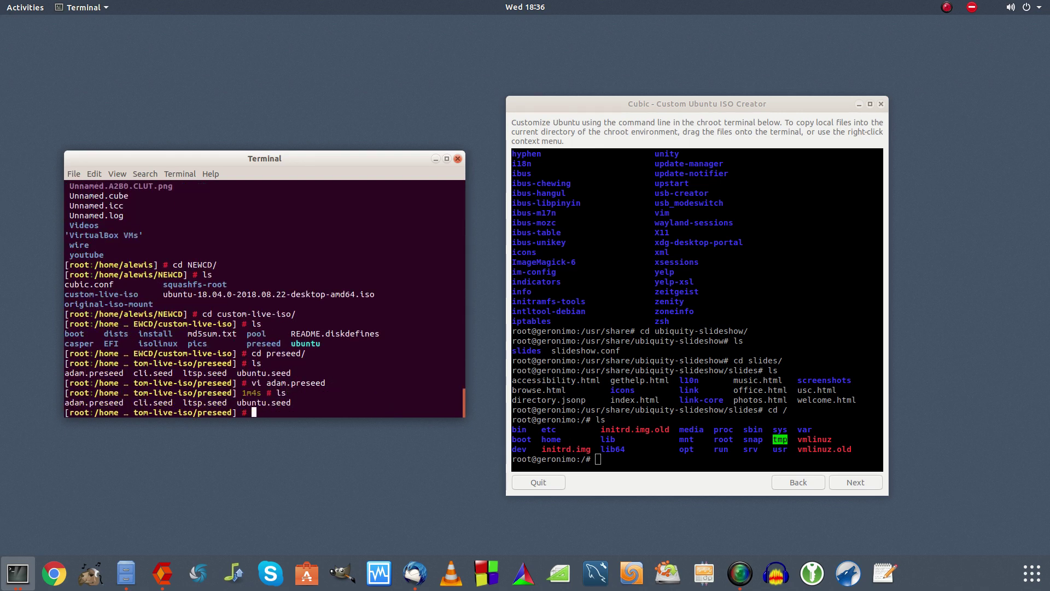
# Step: Return from preseed to the parent custom-live-iso directory and list its contents
pyautogui.write('cd ..')
pyautogui.press('Return')
pyautogui.write('ls')
pyautogui.press('Return')
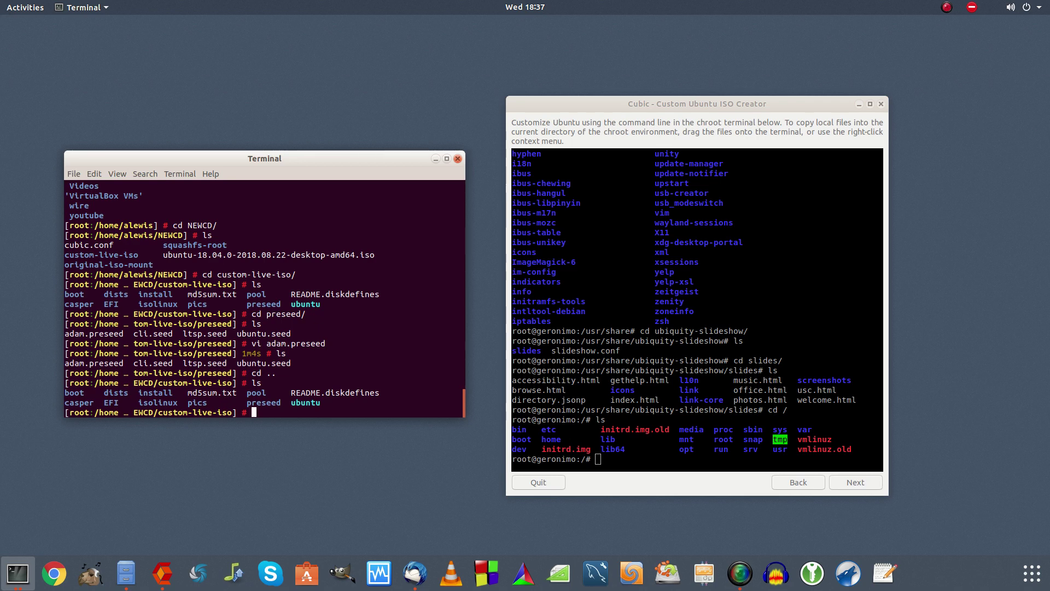
# Step: Enter the isolinux directory of the custom live ISO and list its files
pyautogui.write('cd isolinux/')
pyautogui.press('Return')
pyautogui.write('ls')
pyautogui.press('Return')
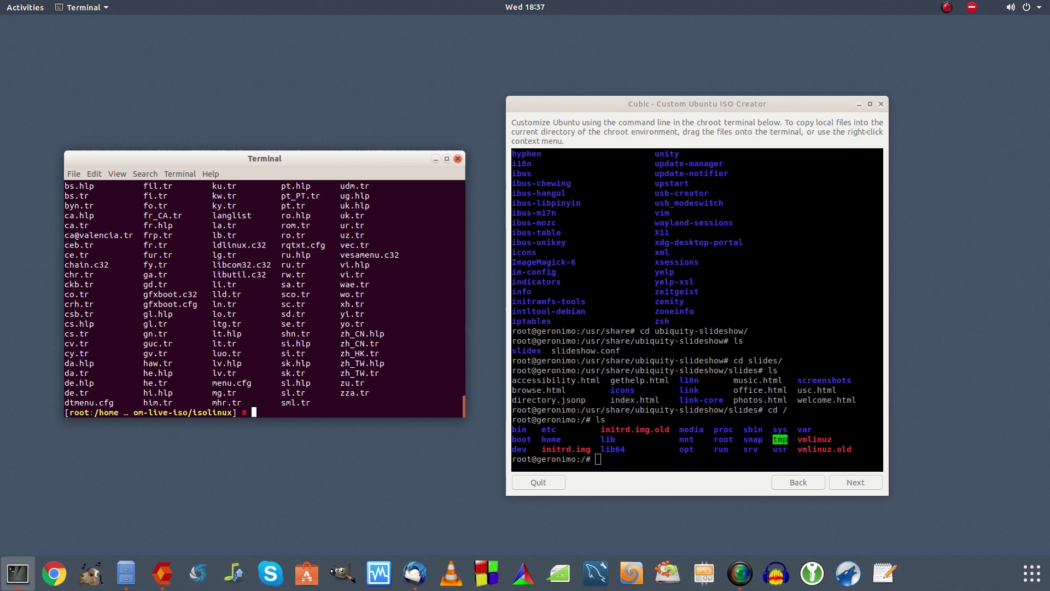
# Step: Open txt.cfg in vi and examine its default, label, menu label and kernel lines
pyautogui.write('vi txt.cfg')
pyautogui.press('Return')
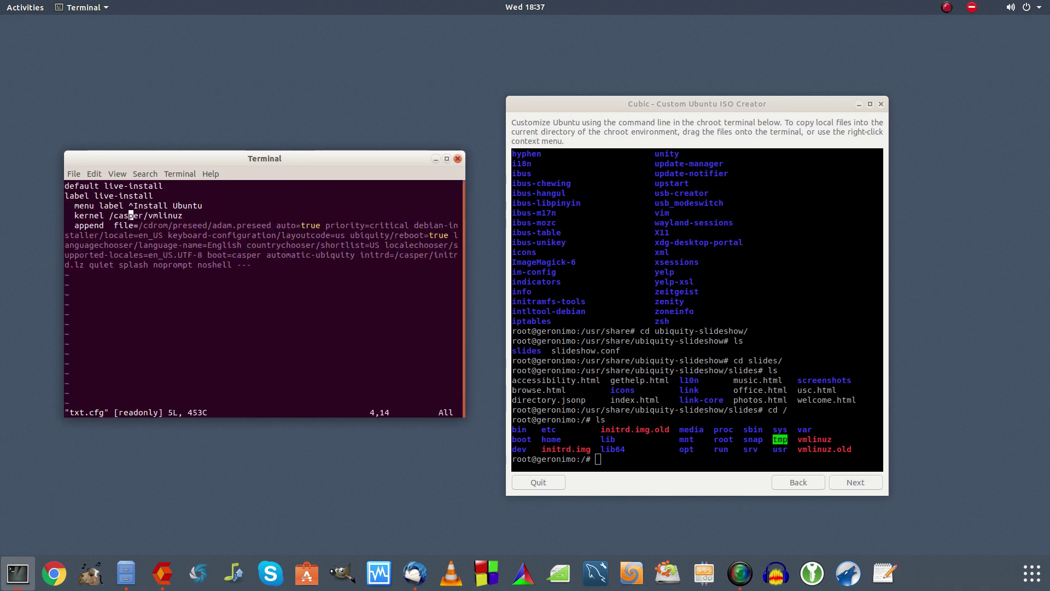
pyautogui.press('Up')
pyautogui.press('Up')
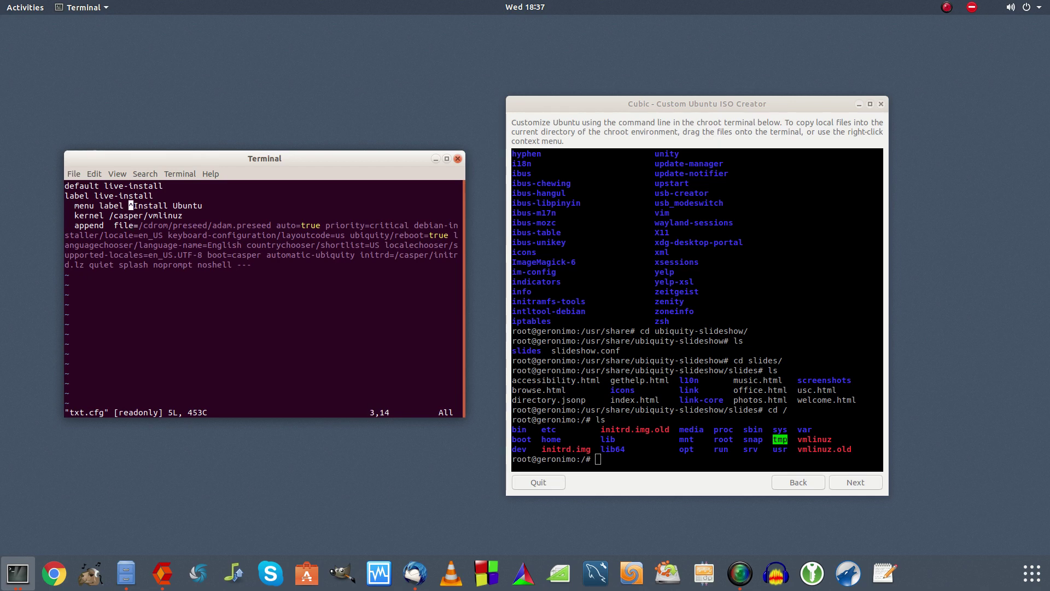
pyautogui.press('Up')
pyautogui.press('Down')
pyautogui.press('Up')
pyautogui.press('Up')
pyautogui.press('Left')
pyautogui.press('Left')
pyautogui.press('Left')
pyautogui.press('Left')
pyautogui.press('Left')
pyautogui.press('Left')
pyautogui.press('Left')
pyautogui.press('Left')
pyautogui.press('Left')
pyautogui.press('Left')
pyautogui.press('Right')
pyautogui.press('Right')
pyautogui.press('Right')
pyautogui.press('Right')
pyautogui.press('Right')
pyautogui.press('Right')
pyautogui.press('Down')
pyautogui.press('Down')
pyautogui.press('Up')
pyautogui.press('Up')
pyautogui.press('Left')
pyautogui.press('Down')
pyautogui.press('Down')
pyautogui.press('Down')
pyautogui.press('Down')
# Step: Examine the append line's preseed file path and automatic-install boot options in txt.cfg
pyautogui.press('Right')
pyautogui.press('Right')
pyautogui.press('Right')
pyautogui.press('Right')
pyautogui.press('Right')
pyautogui.press('Right')
pyautogui.press('Right')
pyautogui.press('Right')
pyautogui.press('Right')
pyautogui.press('Right')
pyautogui.press('Right')
pyautogui.press('Right')
pyautogui.press('Right')
pyautogui.press('Right')
pyautogui.press('Right')
pyautogui.press('Right')
pyautogui.press('Right')
pyautogui.press('Right')
pyautogui.press('Right')
pyautogui.press('Right')
pyautogui.press('Right')
pyautogui.press('Right')
pyautogui.press('Right')
pyautogui.press('Right')
pyautogui.press('Right')
pyautogui.press('Right')
pyautogui.press('Right')
pyautogui.press('Right')
pyautogui.press('Right')
pyautogui.press('Right')
pyautogui.press('Right')
pyautogui.press('Right')
pyautogui.press('Right')
pyautogui.press('Right')
pyautogui.press('Right')
pyautogui.press('Right')
pyautogui.press('Right')
pyautogui.press('Right')
pyautogui.press('Right')
pyautogui.press('Right')
pyautogui.press('Right')
pyautogui.press('Right')
pyautogui.press('Right')
pyautogui.press('Right')
pyautogui.press('Right')
pyautogui.press('Right')
pyautogui.press('Right')
pyautogui.press('Right')
pyautogui.press('Right')
pyautogui.press('Right')
pyautogui.press('Right')
pyautogui.press('Right')
pyautogui.press('Right')
pyautogui.press('Right')
pyautogui.press('Right')
pyautogui.press('Right')
pyautogui.press('Right')
pyautogui.press('Right')
pyautogui.press('Right')
pyautogui.press('Right')
pyautogui.press('Right')
pyautogui.press('Right')
# Step: Quit vi, then go back up from isolinux to custom-live-iso and list its contents
pyautogui.write(':q')
pyautogui.press('Return')
pyautogui.write('cd ..')
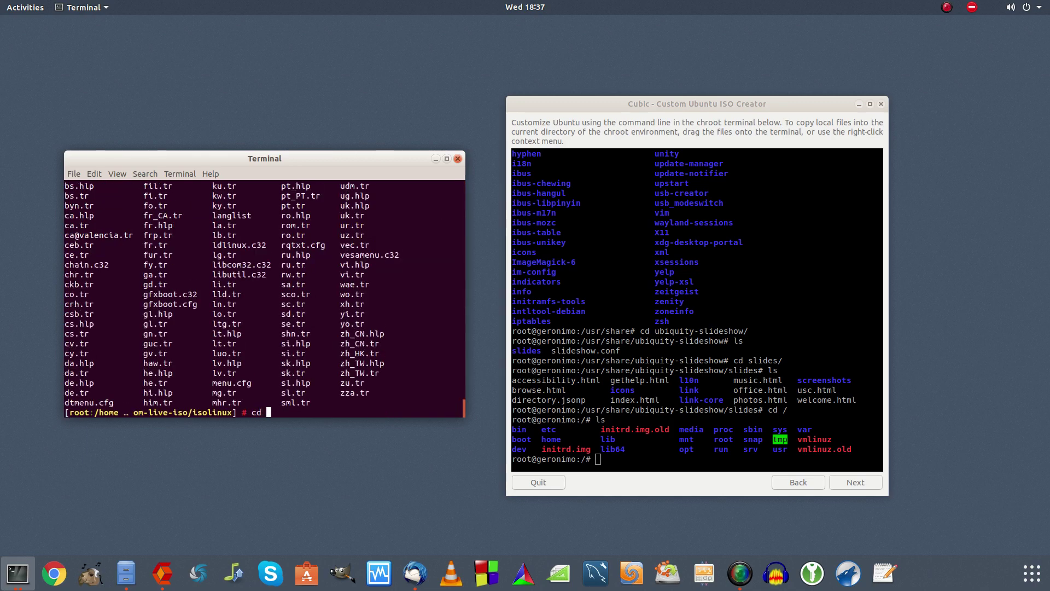
pyautogui.press('Return')
pyautogui.write('ls')
pyautogui.press('Return')
# Step: Enter the boot directory of the custom live ISO and list its contents
pyautogui.write('c')
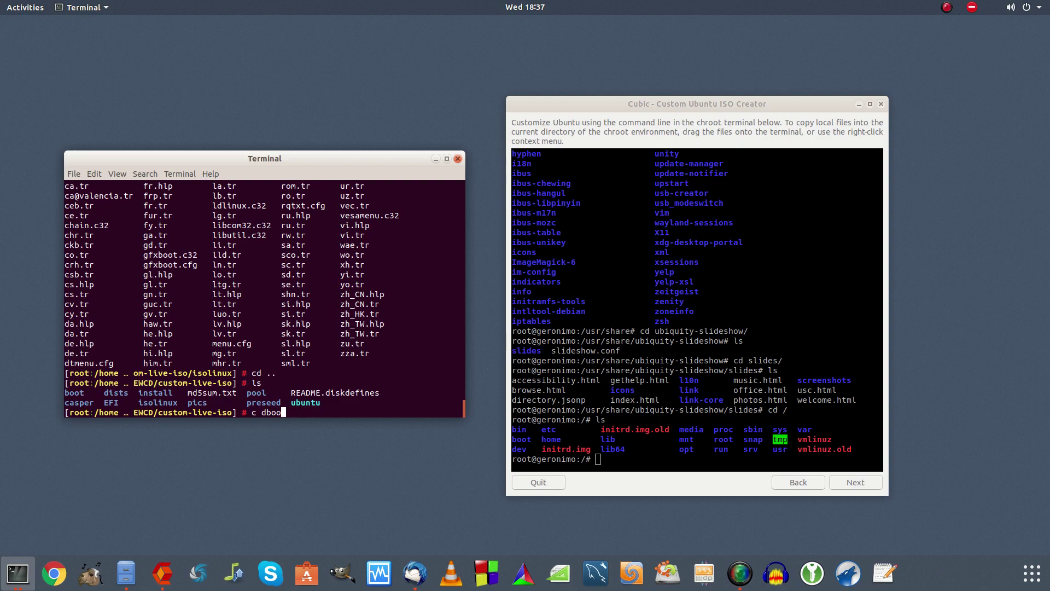
pyautogui.write('d boot')
pyautogui.press('Return')
pyautogui.write('ls')
pyautogui.press('Return')
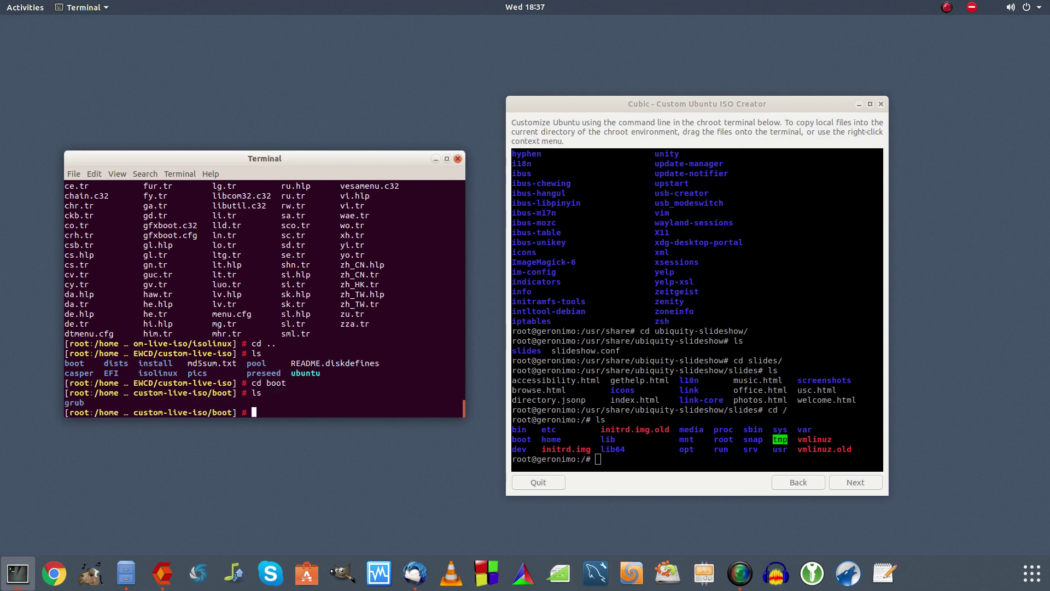
# Step: Enter the grub directory, list its contents and open grub.cfg in vi
pyautogui.write('cd grub/')
pyautogui.press('Return')
pyautogui.write('ls')
pyautogui.press('Return')
pyautogui.write('vi gr')
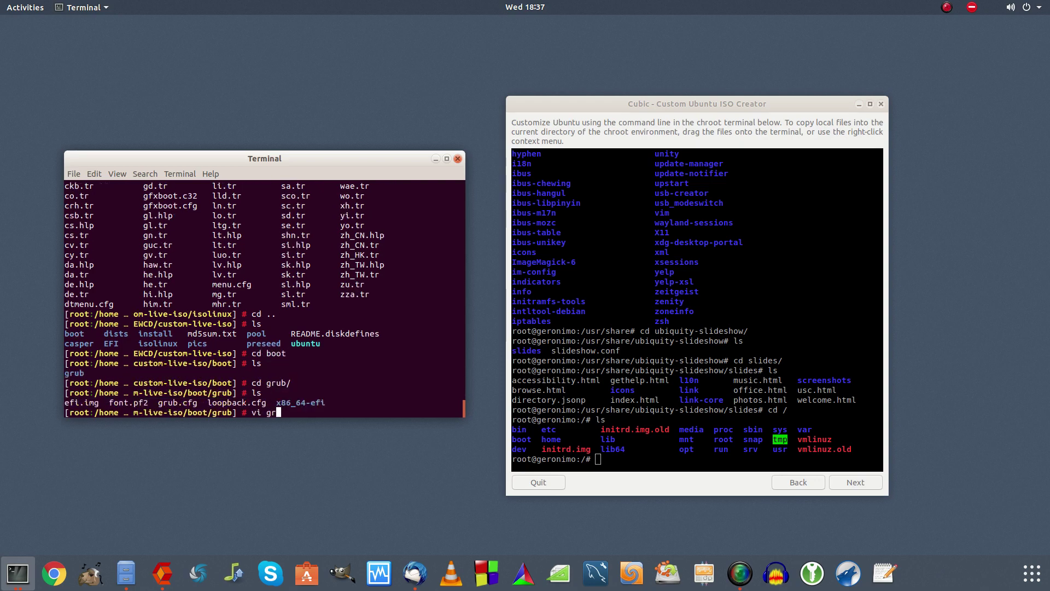
pyautogui.press('Tab')
pyautogui.press('Return')
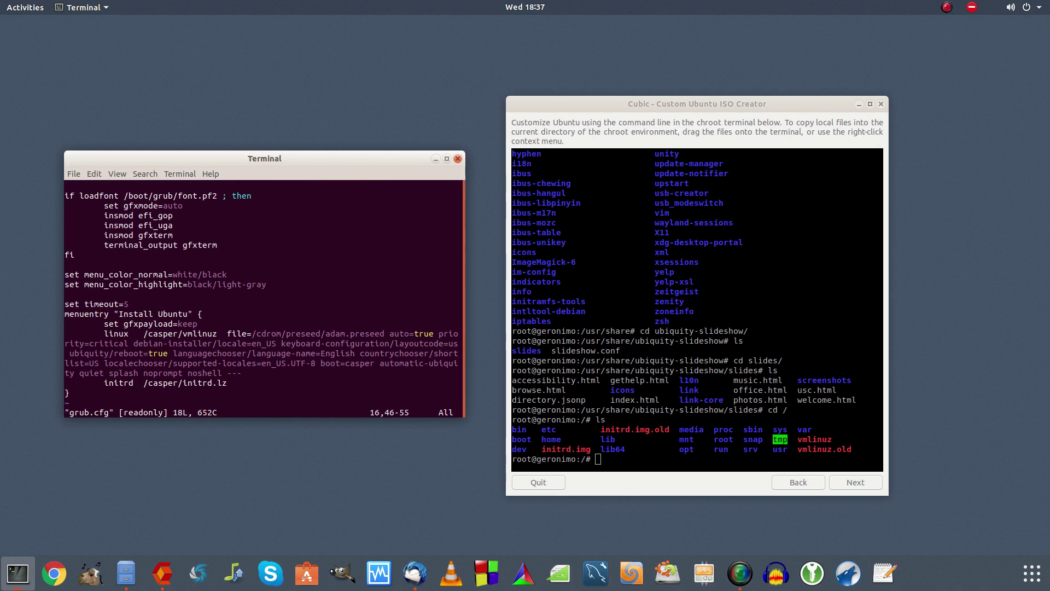
# Step: Examine the Install Ubuntu menu entry in grub.cfg, including the linux line's preseed file path and boot options
pyautogui.press('Down')
pyautogui.press('Up')
pyautogui.press('Up')
pyautogui.press('Up')
pyautogui.press('Down')
pyautogui.press('Down')
pyautogui.press('Down')
pyautogui.press('Up')
pyautogui.press('Right')
pyautogui.press('Right')
pyautogui.press('Right')
pyautogui.press('Right')
pyautogui.press('Right')
pyautogui.press('Right')
pyautogui.press('Right')
pyautogui.press('Right')
pyautogui.press('Left')
pyautogui.press('Right')
pyautogui.press('Right')
pyautogui.press('Right')
pyautogui.press('Right')
pyautogui.press('Right')
pyautogui.press('Right')
pyautogui.press('Right')
pyautogui.press('Right')
pyautogui.press('Right')
pyautogui.press('Right')
pyautogui.press('Right')
pyautogui.press('Right')
pyautogui.press('Right')
pyautogui.press('Right')
pyautogui.press('Right')
pyautogui.press('Right')
pyautogui.press('Right')
pyautogui.press('Right')
pyautogui.press('Right')
pyautogui.press('Right')
pyautogui.press('Right')
pyautogui.press('Right')
pyautogui.press('Right')
pyautogui.press('Right')
pyautogui.press('Right')
pyautogui.press('Right')
pyautogui.press('Right')
pyautogui.press('Right')
pyautogui.press('Right')
pyautogui.press('Right')
pyautogui.press('Right')
pyautogui.press('Right')
pyautogui.press('Right')
pyautogui.press('Right')
pyautogui.press('Right')
# Step: Quit vi, list the grub directory, then go back up through boot to custom-live-iso, listing each directory's contents
pyautogui.write(':q')
pyautogui.press('Return')
pyautogui.write('ls')
pyautogui.press('Return')
pyautogui.write('cd ..')
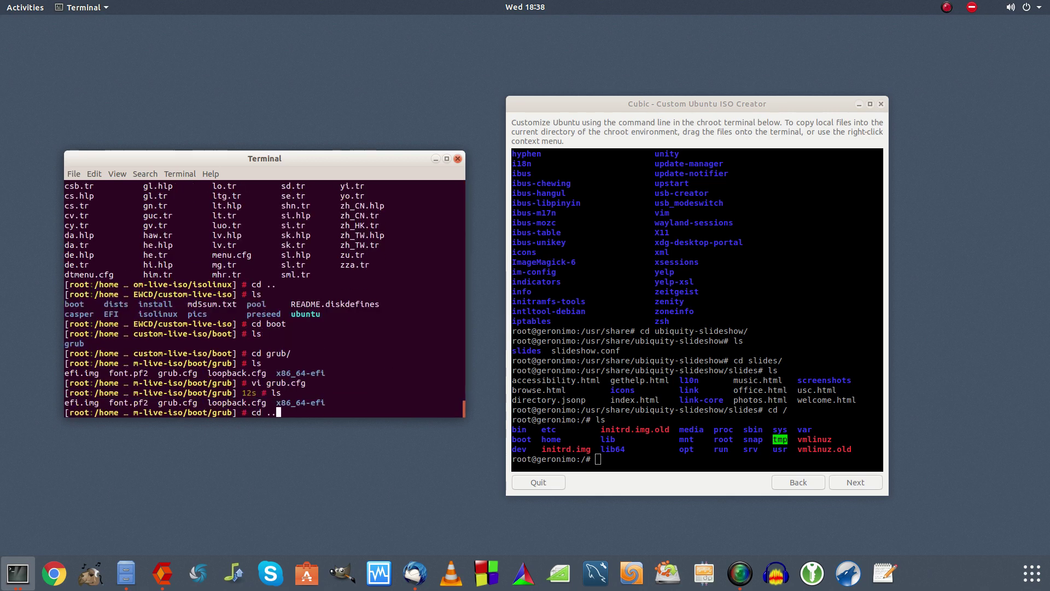
pyautogui.press('Return')
pyautogui.write('ls')
pyautogui.press('Return')
pyautogui.write('cd ..')
pyautogui.press('Return')
pyautogui.write('ls')
pyautogui.press('Return')
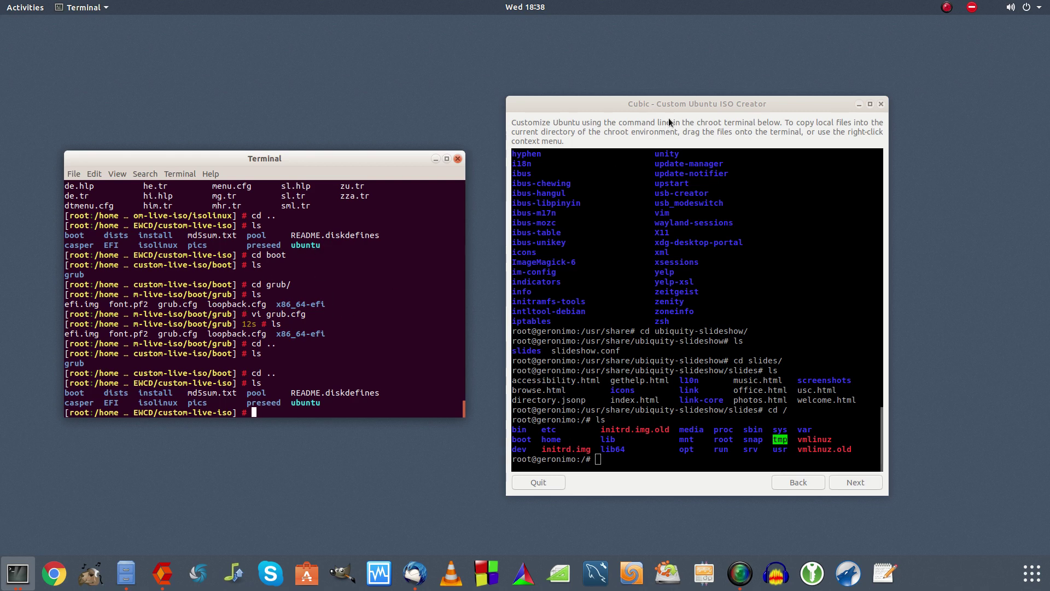
# Step: Advance Cubic past the chroot terminal and compare the packages marked for removal in the typical and minimal install manifests
pyautogui.moveTo(697, 102); pyautogui.dragTo(481, 77)
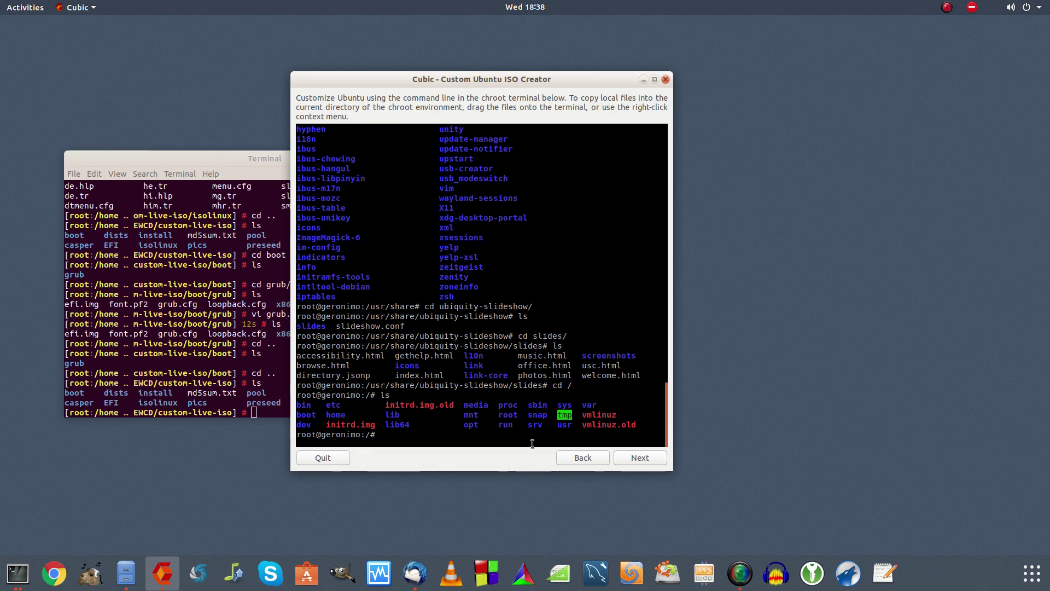
pyautogui.click(626, 458)
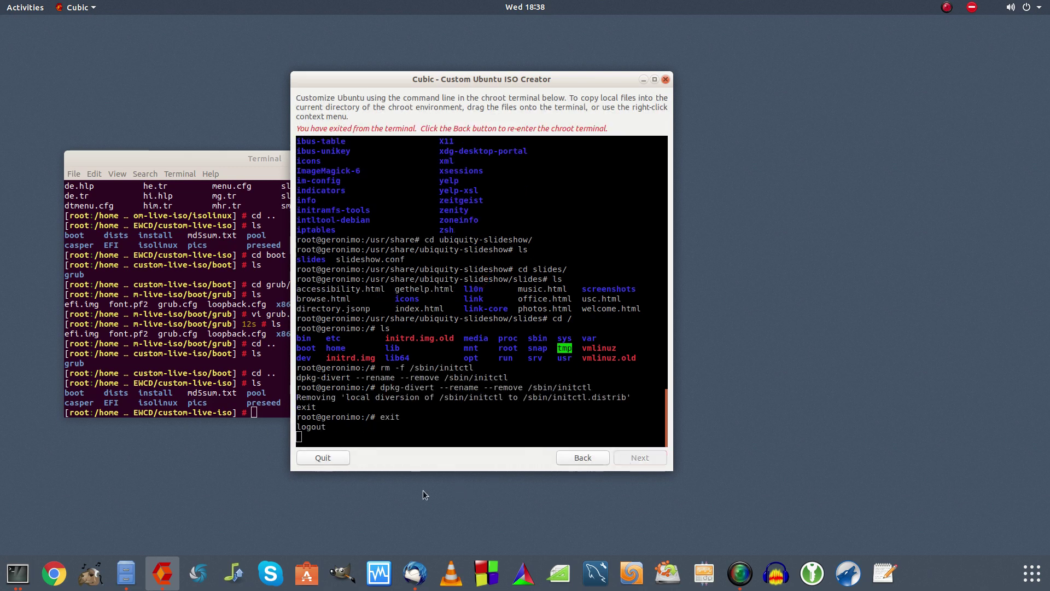
pyautogui.click(435, 122)
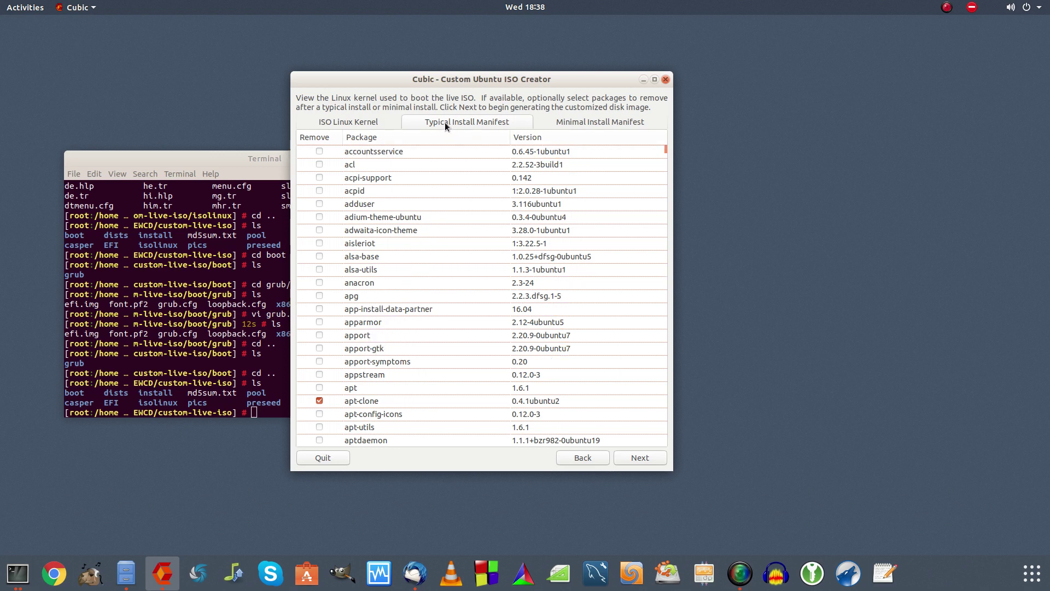
pyautogui.click(589, 123)
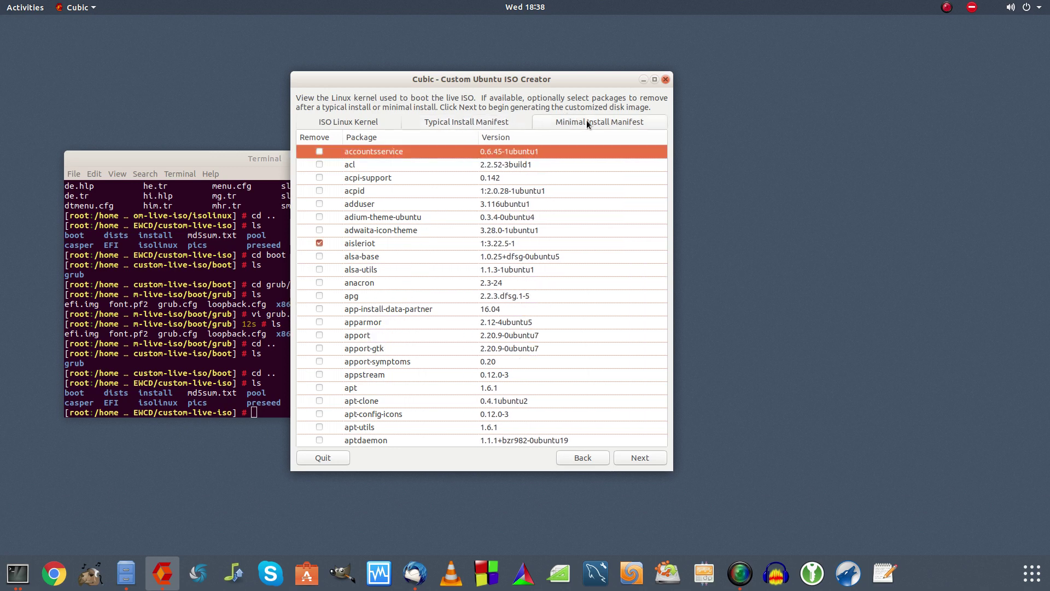
pyautogui.click(494, 124)
pyautogui.click(595, 124)
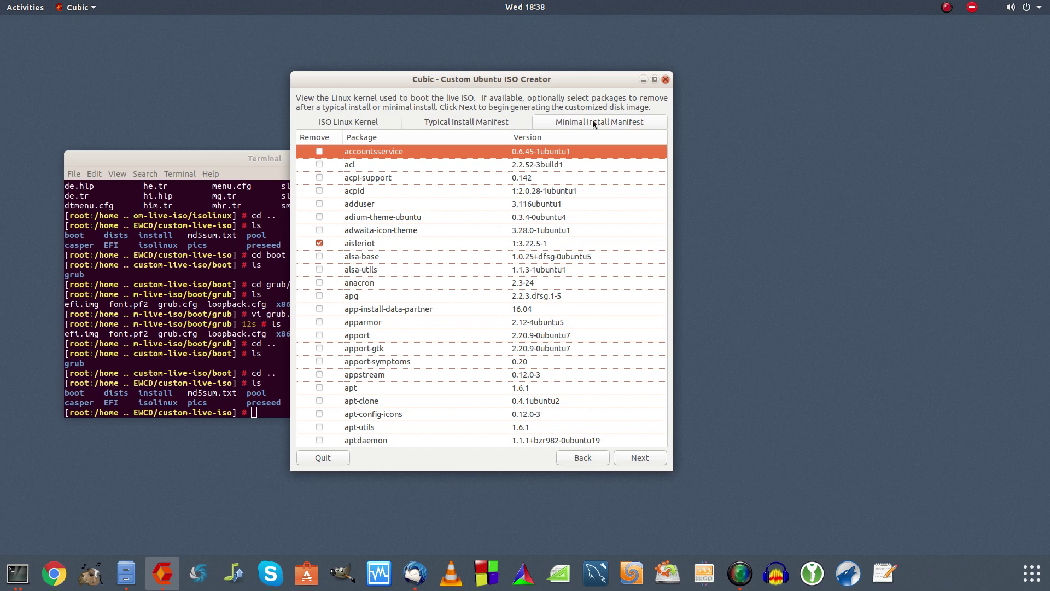
pyautogui.click(480, 122)
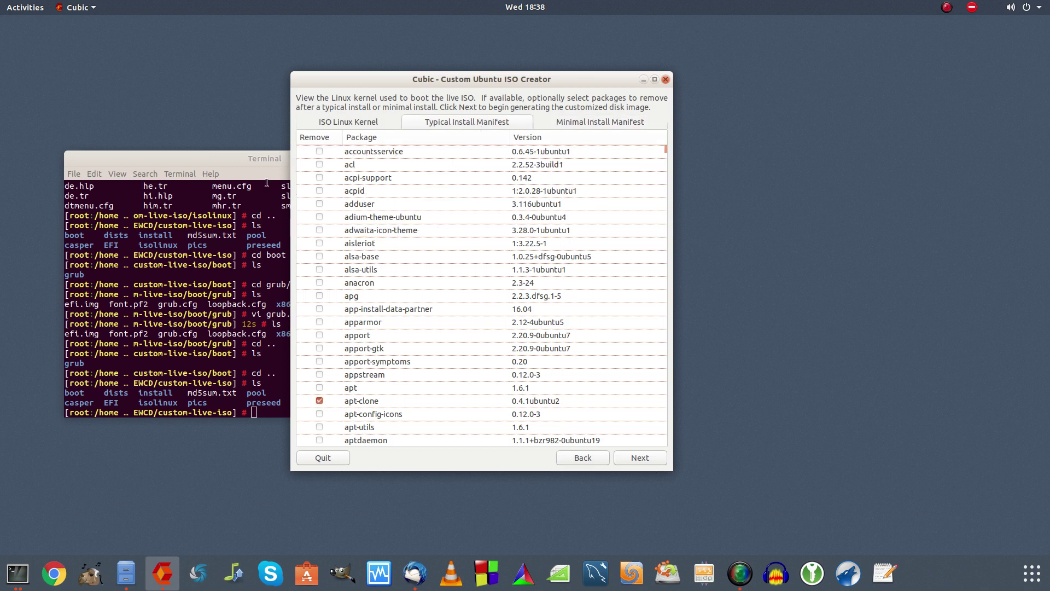
# Step: Start generating the customized disk image with the package selections unchanged
pyautogui.click(238, 158)
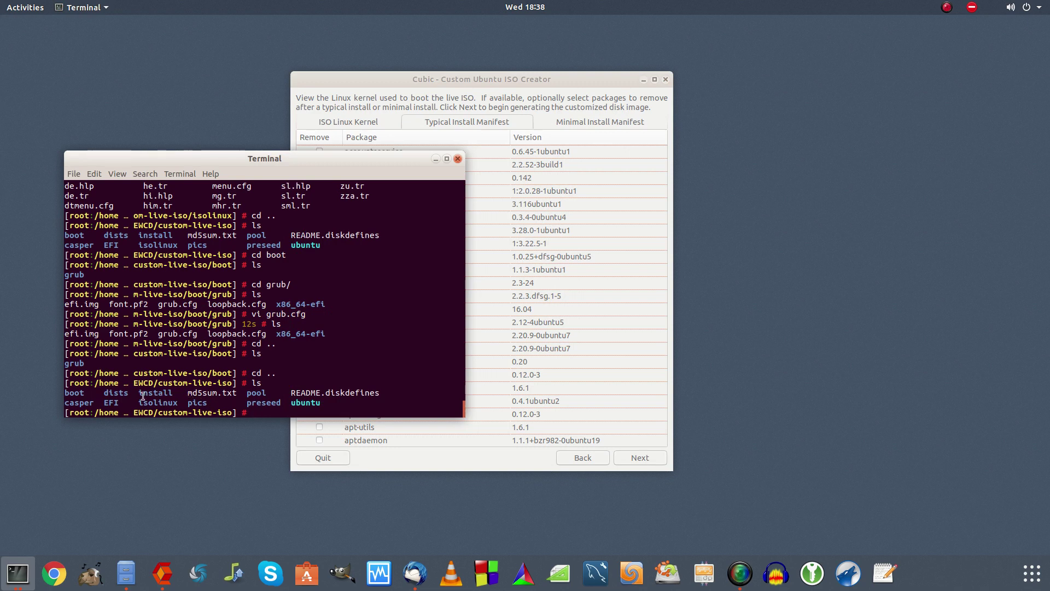
pyautogui.click(457, 108)
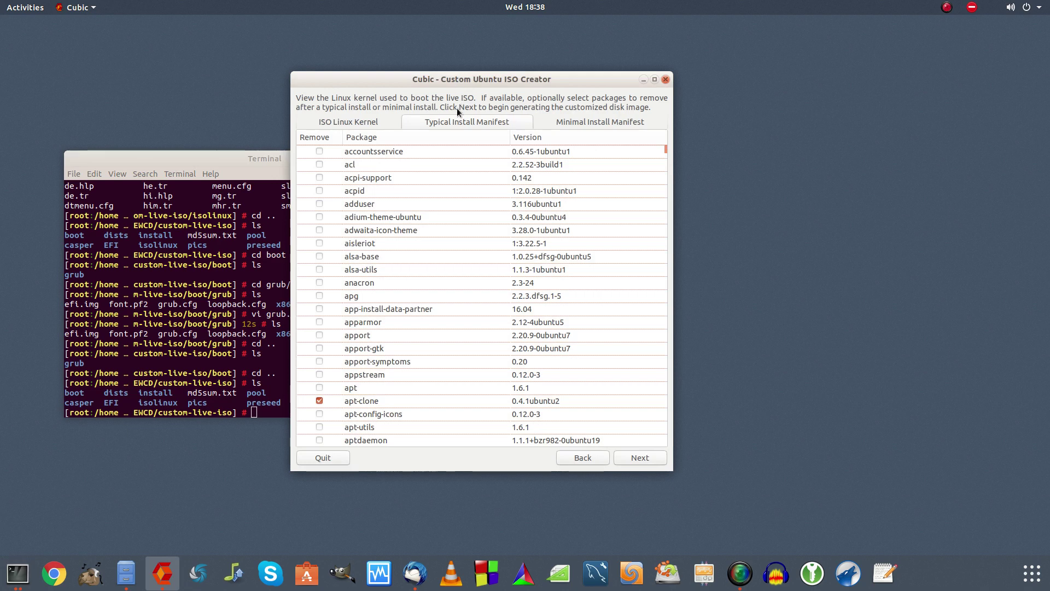
pyautogui.click(444, 155)
pyautogui.moveTo(666, 148)
pyautogui.mouseDown()
pyautogui.moveTo(681, 287)
pyautogui.moveTo(665, 148)
pyautogui.mouseUp()
pyautogui.click(640, 457)
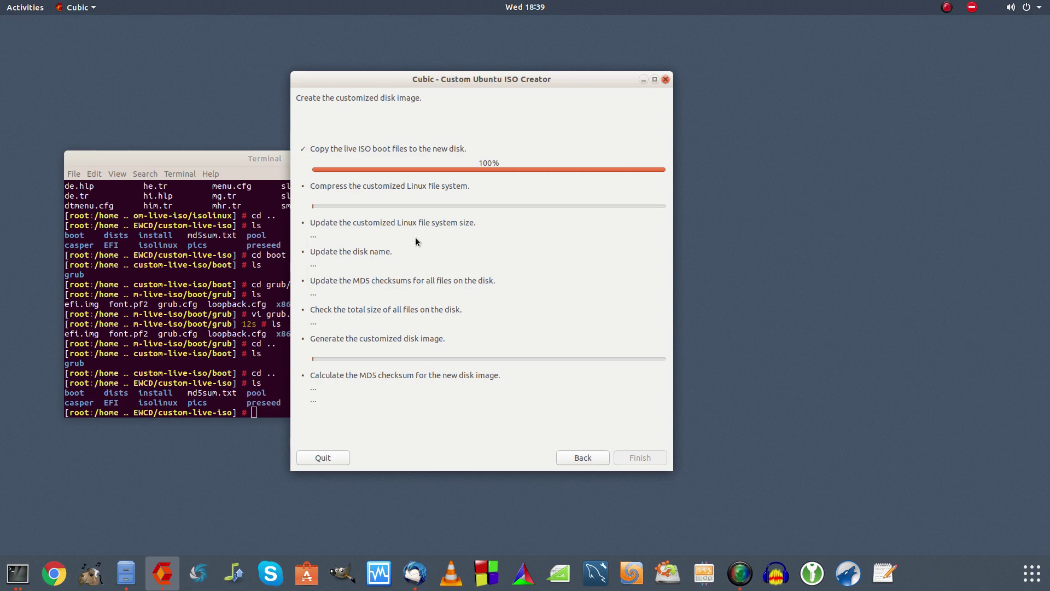
# Step: Go back from disk image generation to the package manifests and close Cubic
pyautogui.click(577, 458)
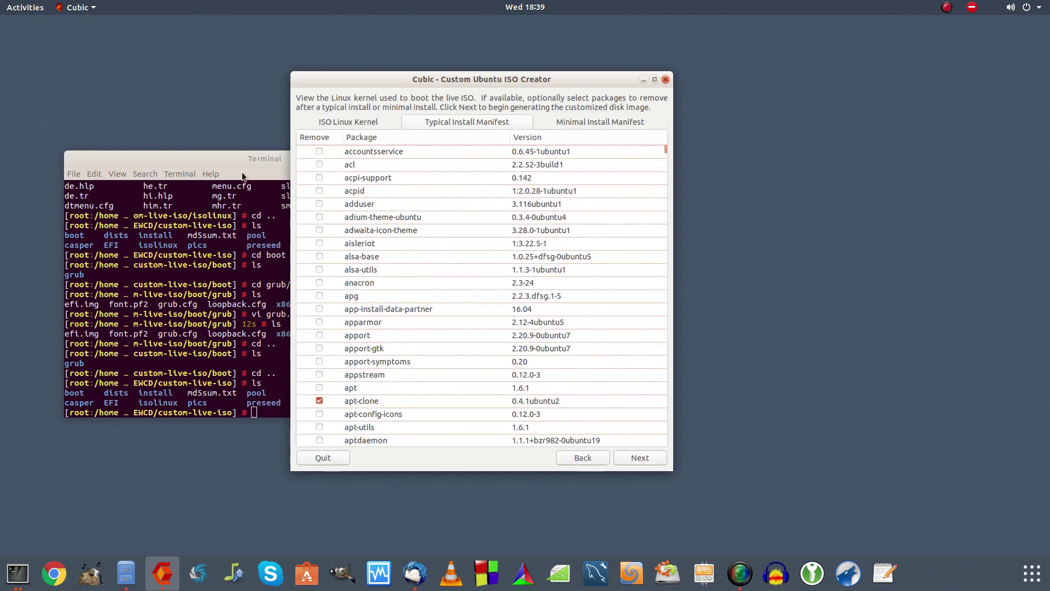
pyautogui.click(243, 176)
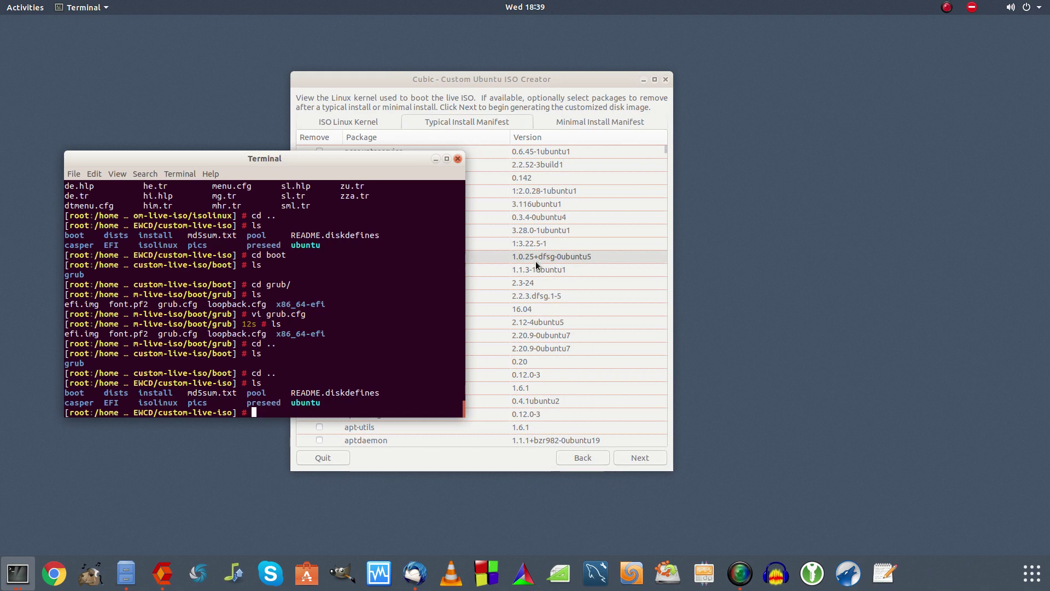
pyautogui.click(665, 81)
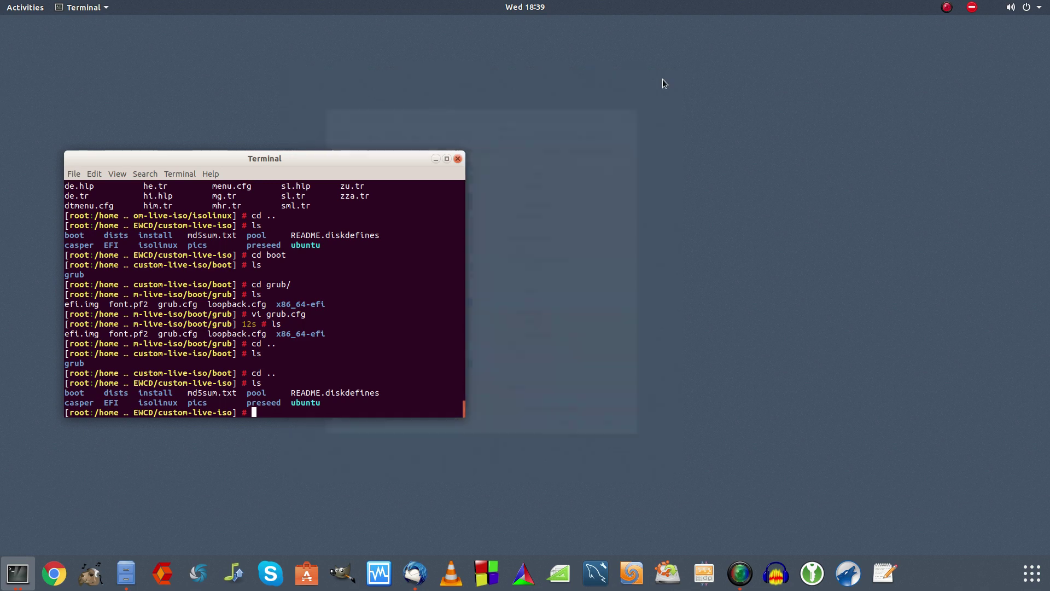
pyautogui.click(318, 173)
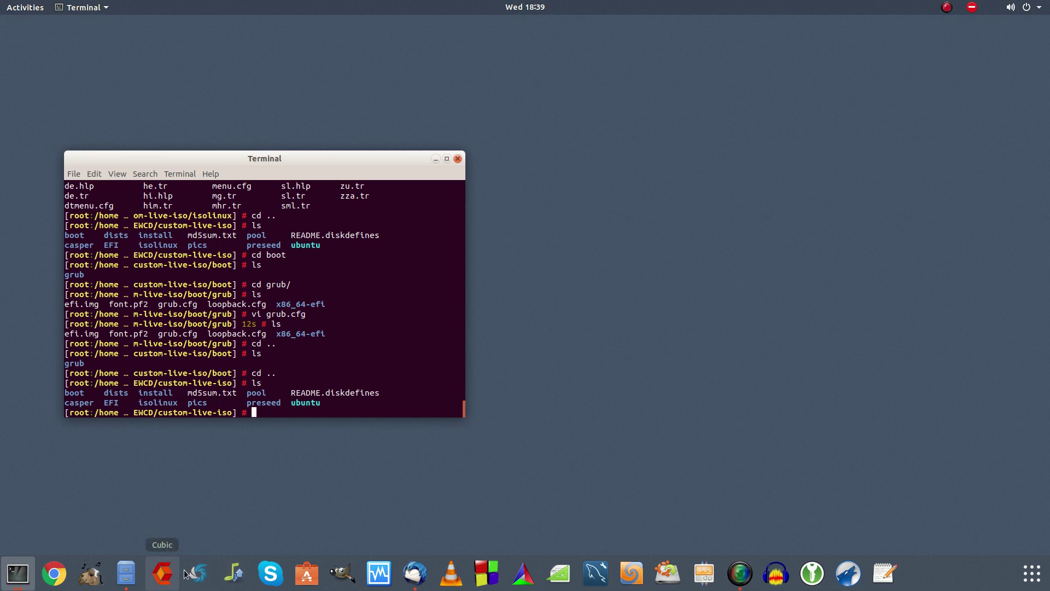
# Step: Switch to VirtualBox and open the storage settings of the Linux Test Install machine, selecting its optical drive
pyautogui.click(379, 572)
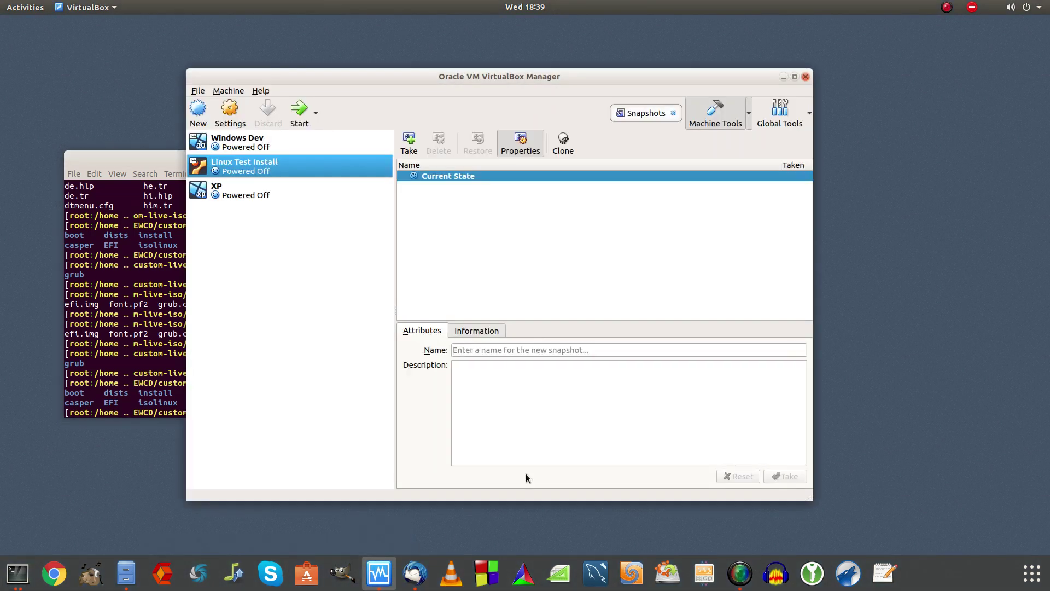
pyautogui.rightClick(275, 166)
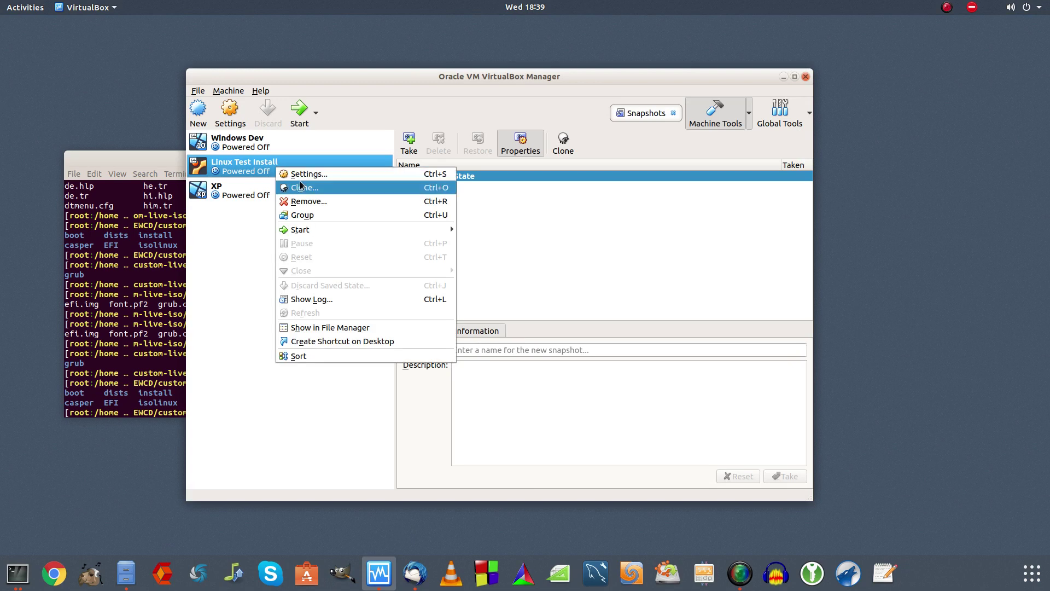
pyautogui.click(306, 173)
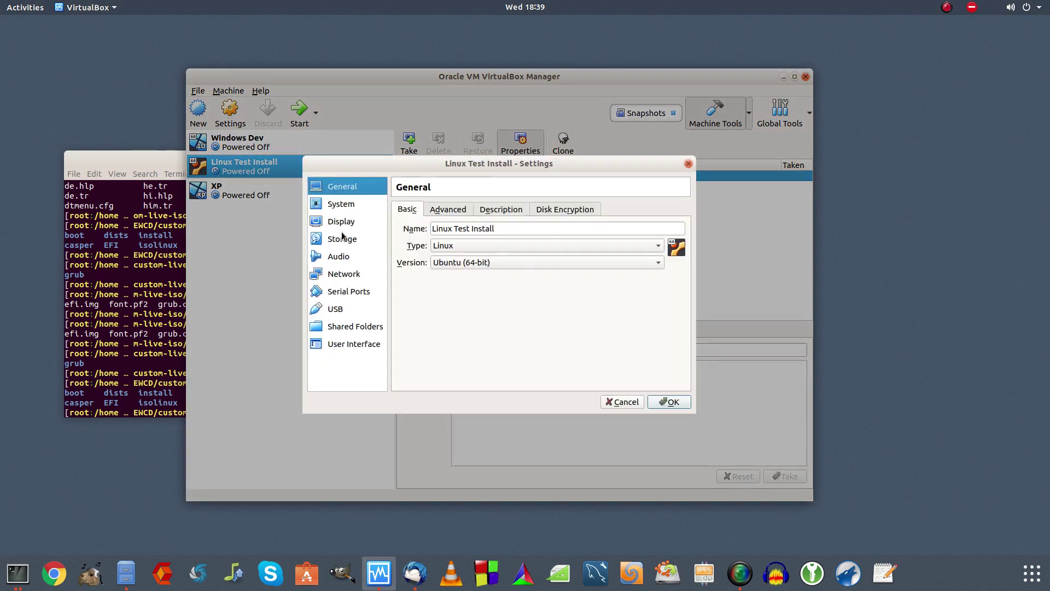
pyautogui.click(342, 239)
pyautogui.click(421, 238)
# Step: Load ubuntu-18.04.1-2018.08.22-desktop-amd64.iso from the Newtest folder into the optical drive and save the machine's settings
pyautogui.click(684, 220)
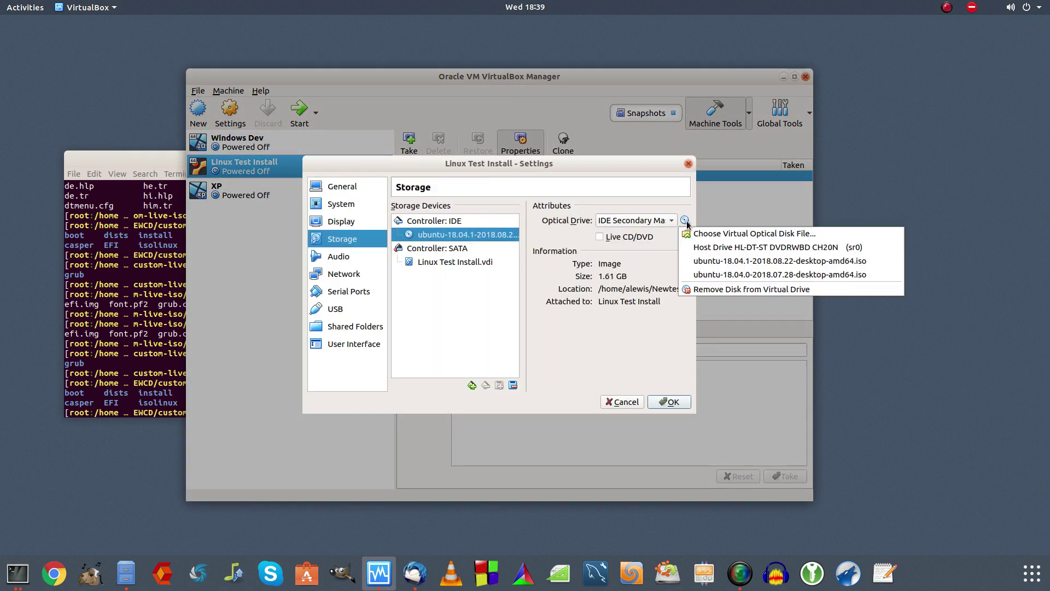
pyautogui.click(680, 237)
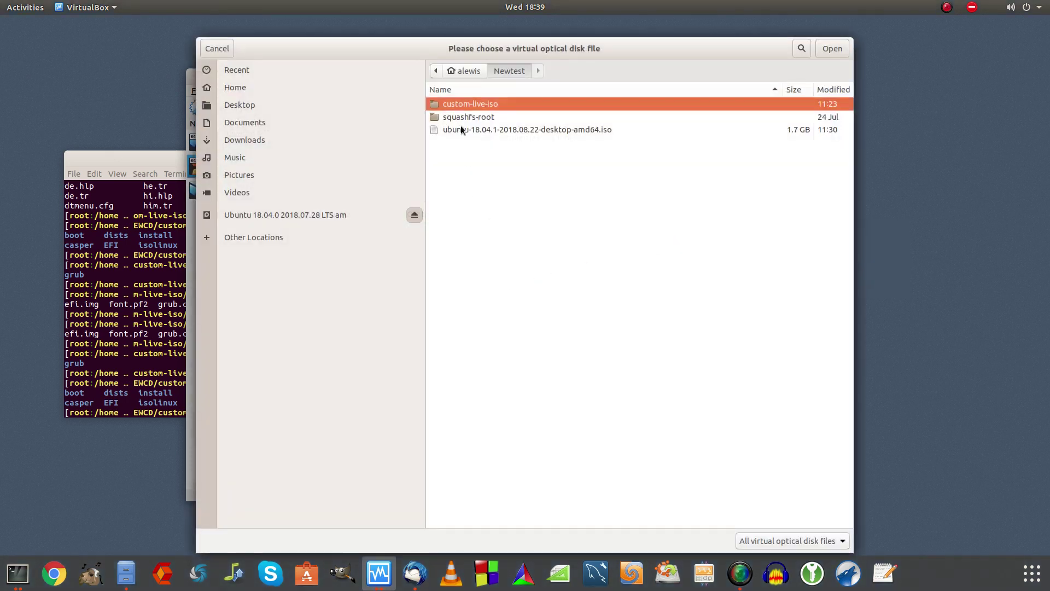
pyautogui.click(462, 131)
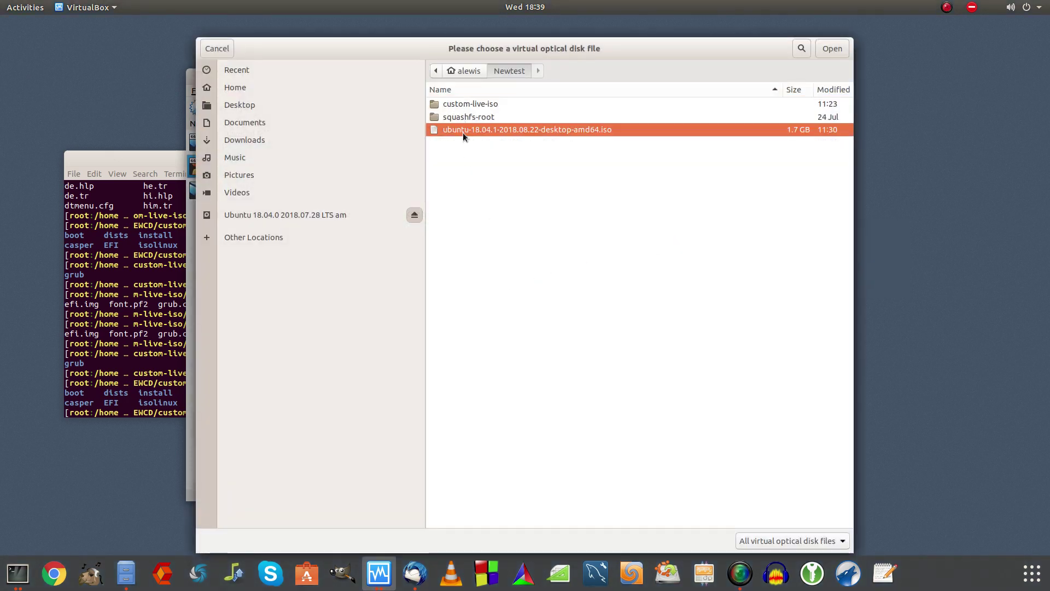
pyautogui.click(832, 48)
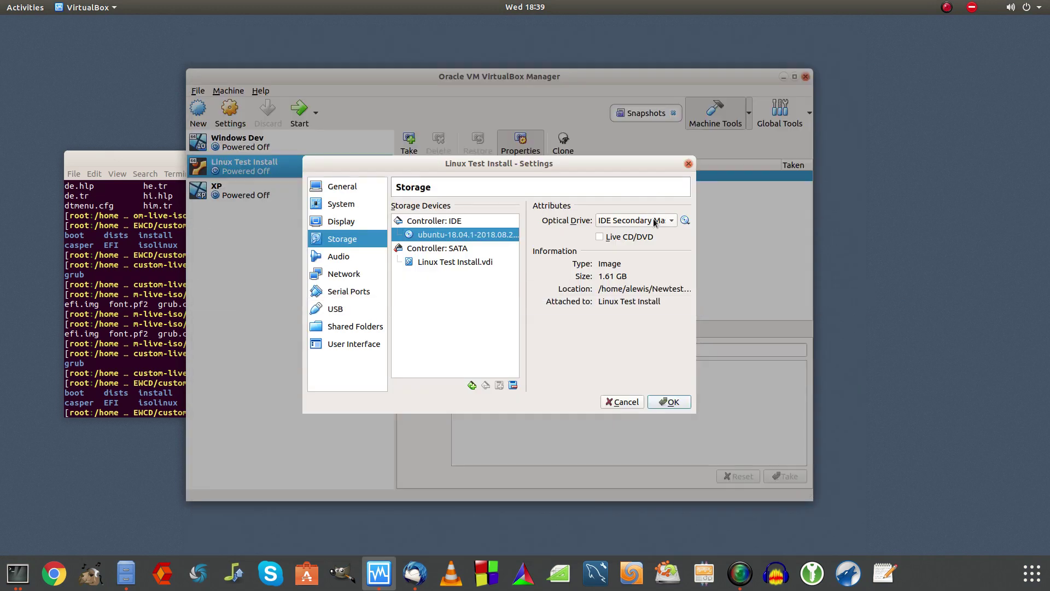
pyautogui.click(669, 401)
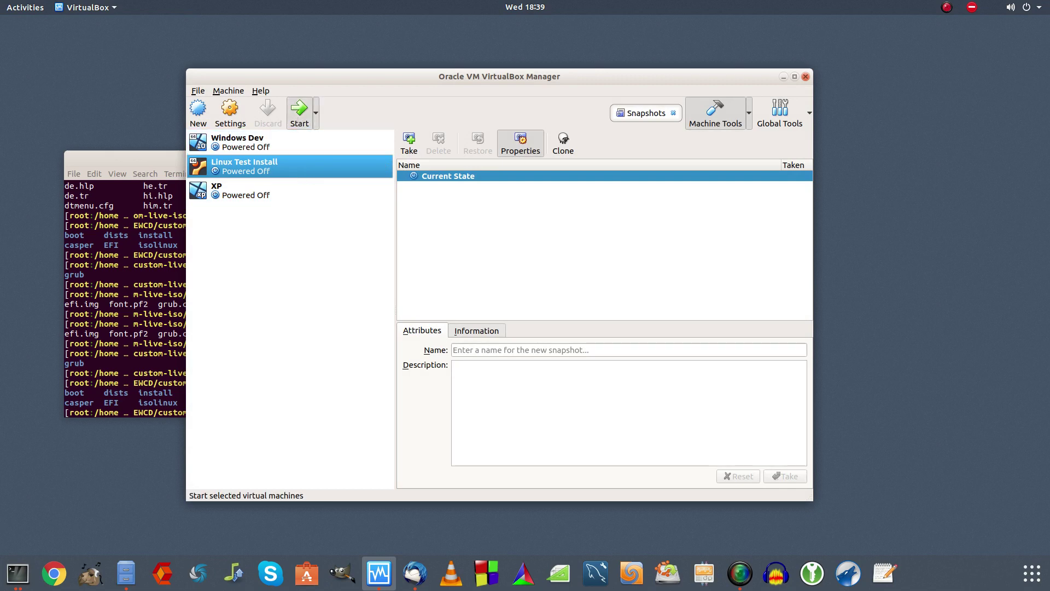
# Step: Start the Linux Test Install machine, move its window in front of the others and dismiss the keyboard and mouse notifications
pyautogui.click(299, 112)
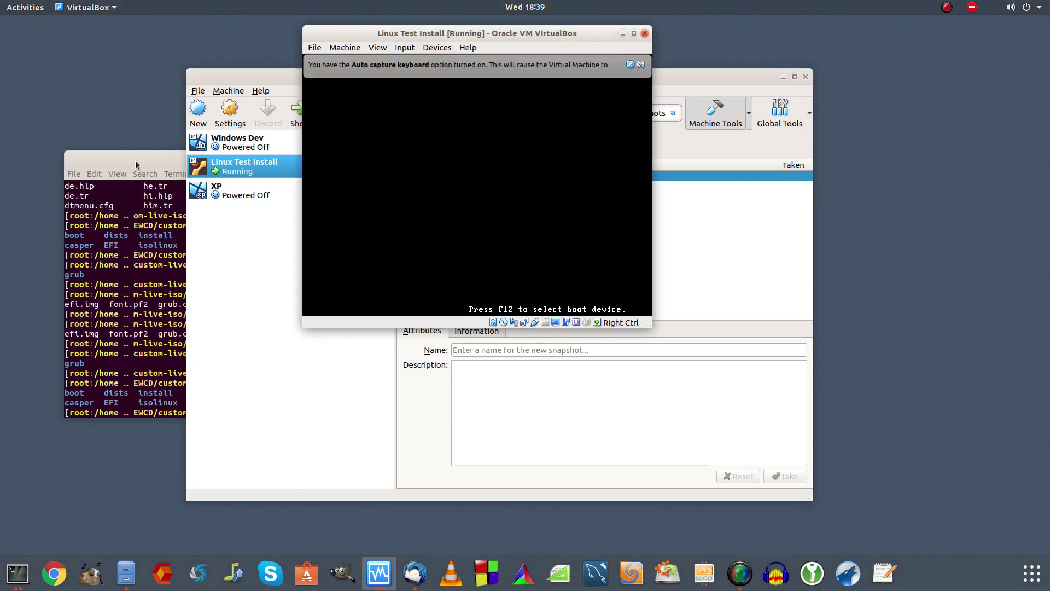
pyautogui.click(135, 164)
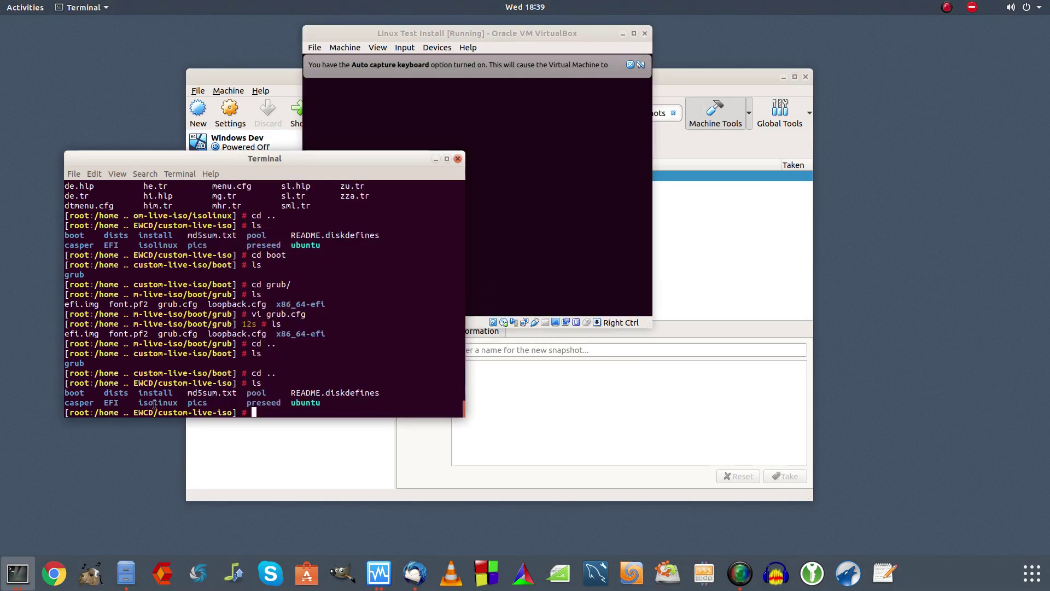
pyautogui.click(454, 33)
pyautogui.moveTo(455, 32); pyautogui.dragTo(458, 129)
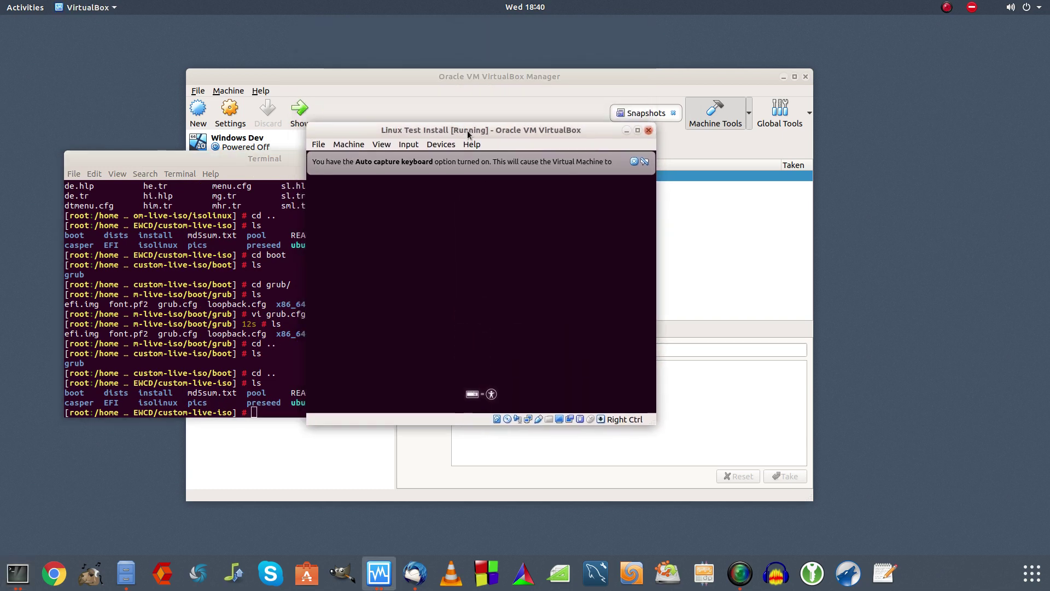
pyautogui.click(633, 161)
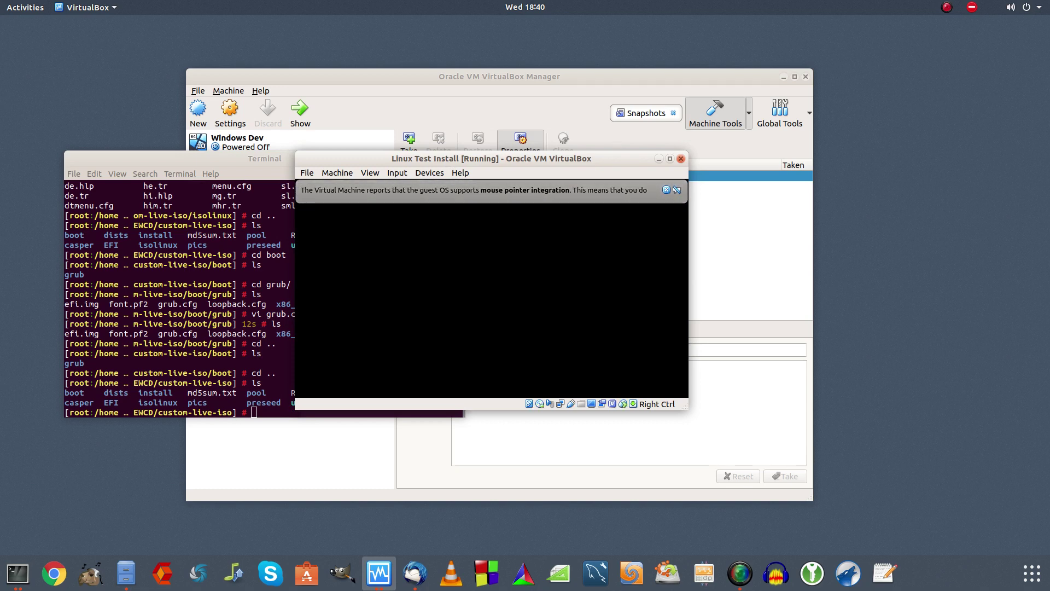
pyautogui.click(665, 190)
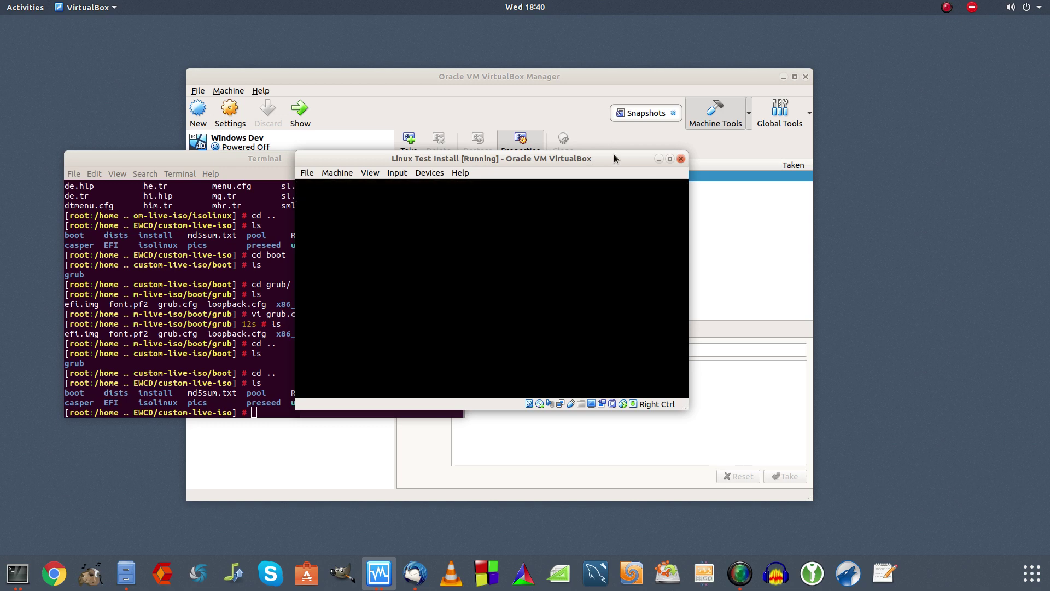
pyautogui.moveTo(570, 159); pyautogui.dragTo(569, 159)
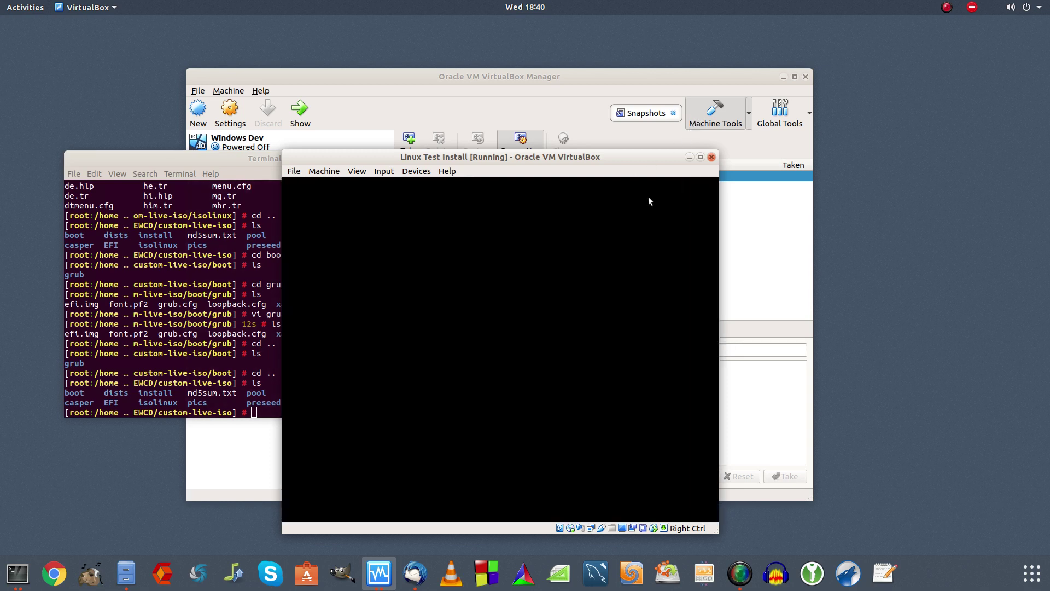
pyautogui.moveTo(606, 156); pyautogui.dragTo(600, 153)
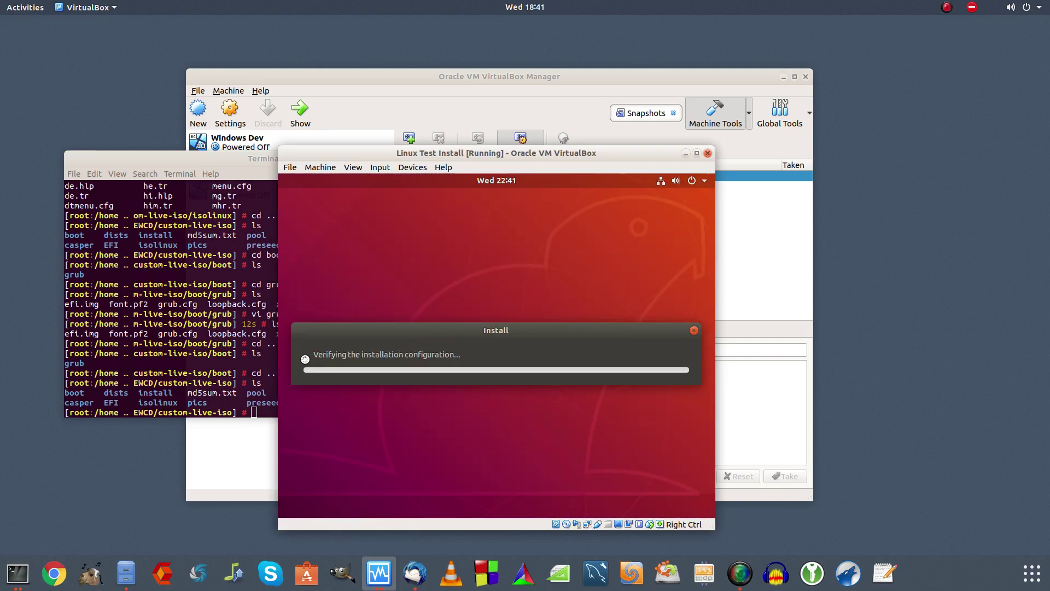
# Step: Expand the installer's log details in the guest, then power off the virtual machine
pyautogui.click(305, 356)
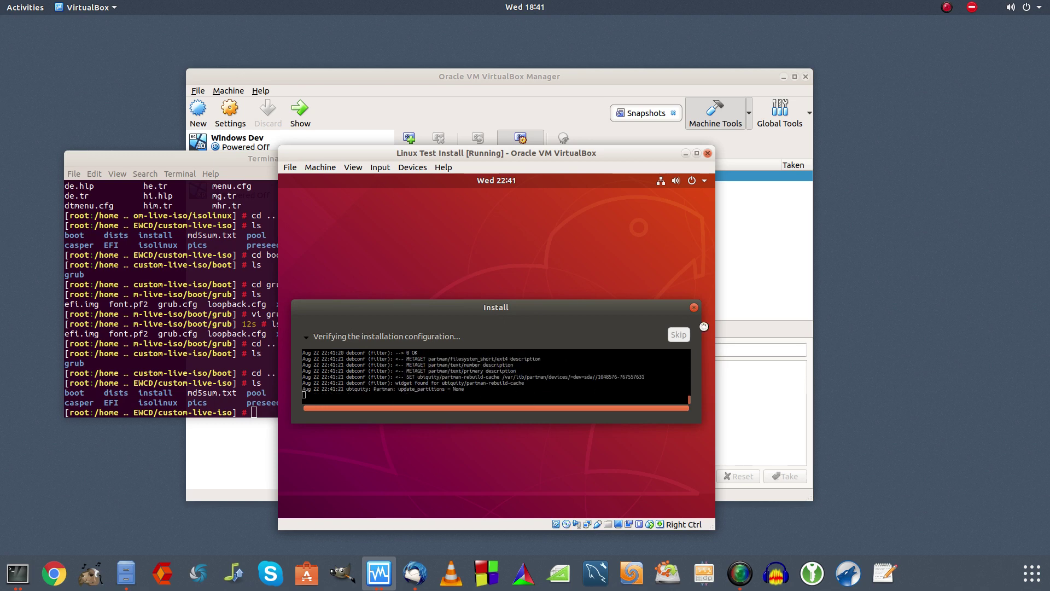
pyautogui.click(707, 154)
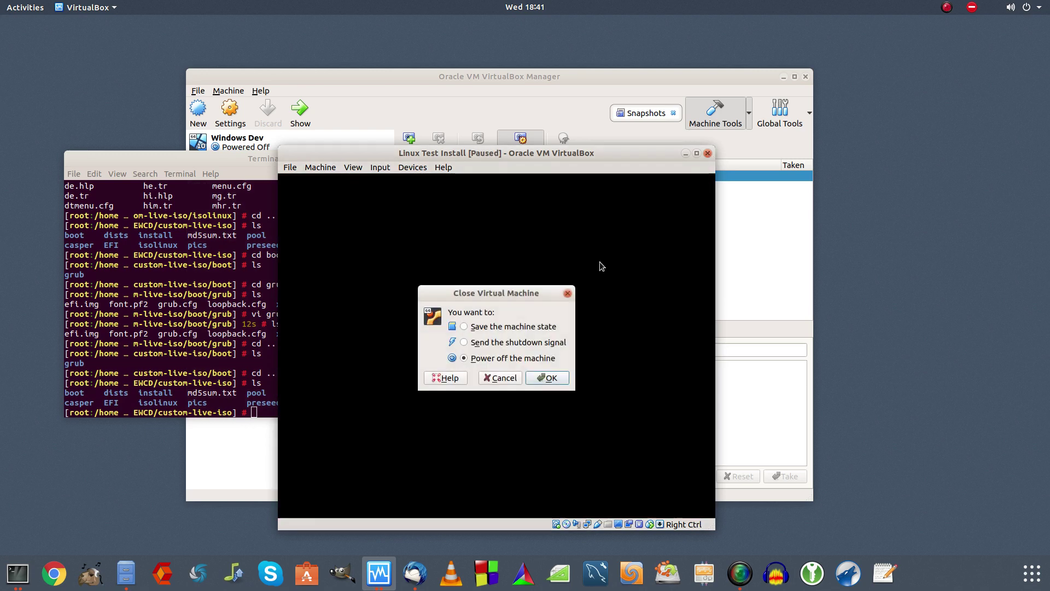
pyautogui.click(544, 379)
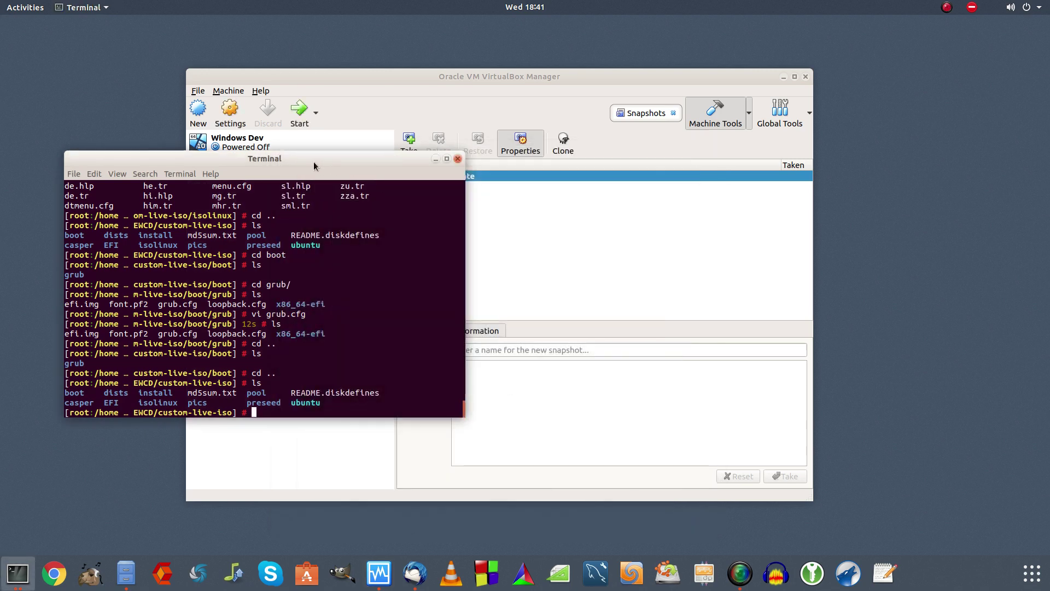
# Step: Move the Terminal window toward the middle of the desktop and close VirtualBox Manager
pyautogui.moveTo(314, 162); pyautogui.dragTo(518, 176)
pyautogui.click(492, 77)
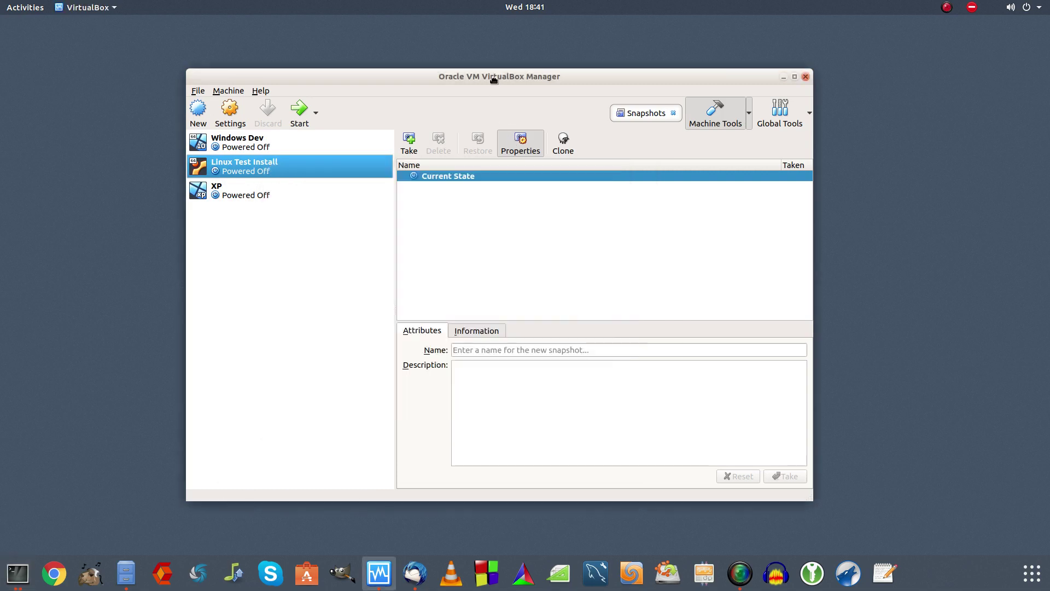
pyautogui.click(805, 77)
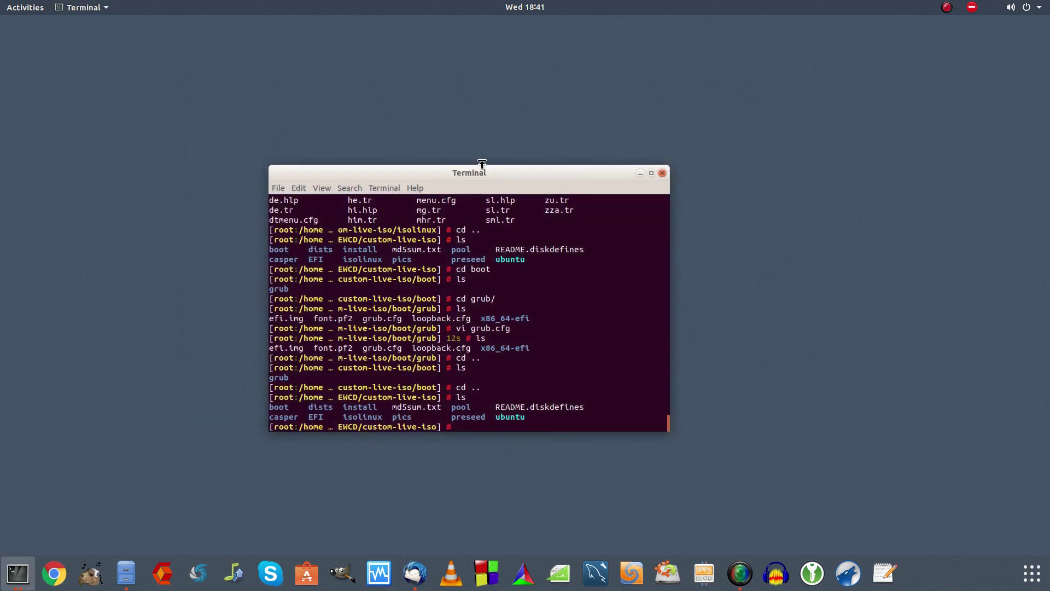
pyautogui.doubleClick(468, 175)
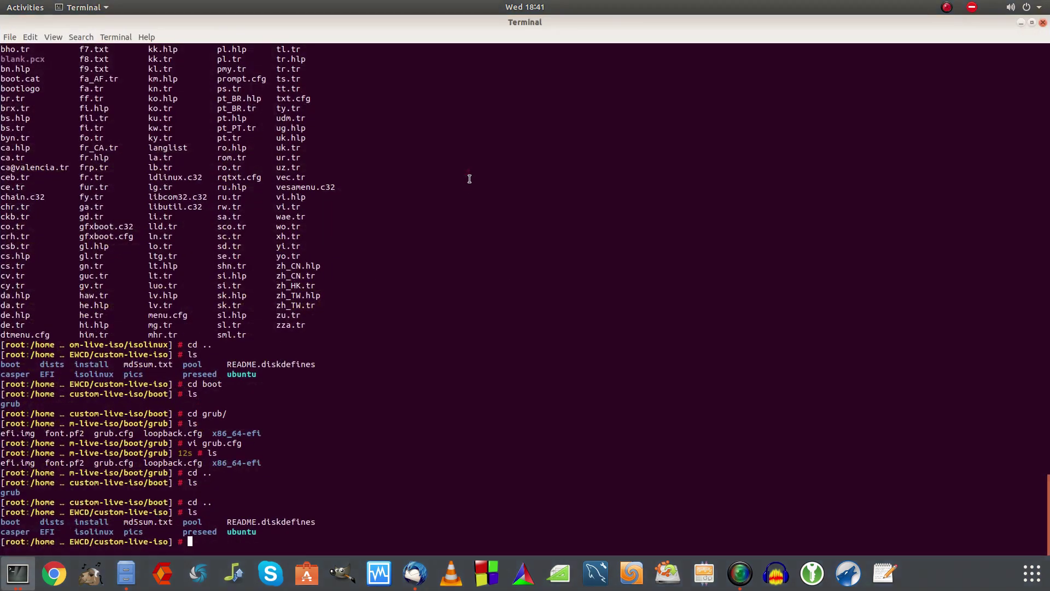
pyautogui.doubleClick(462, 24)
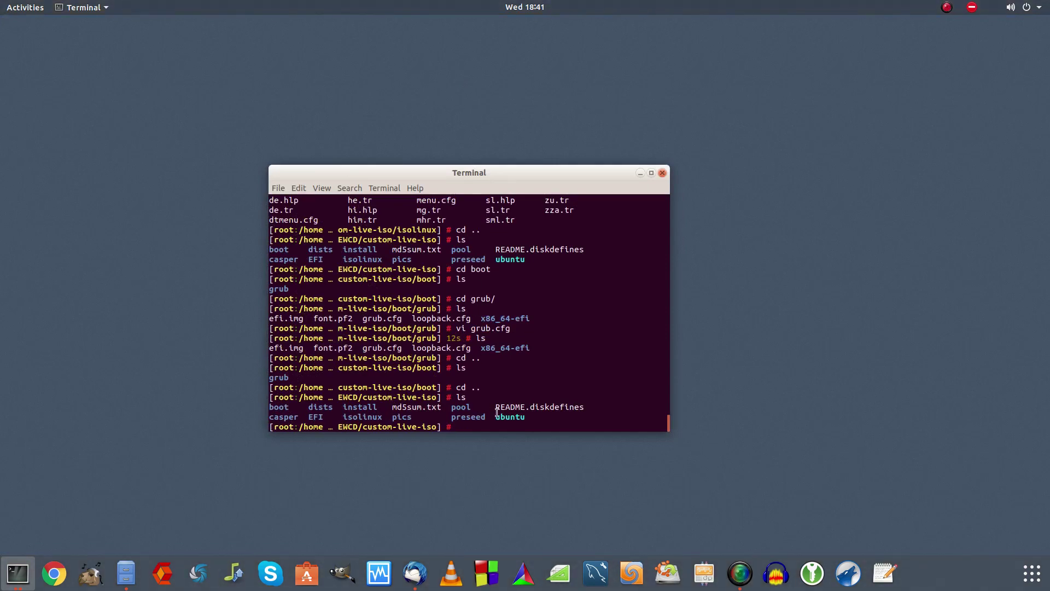